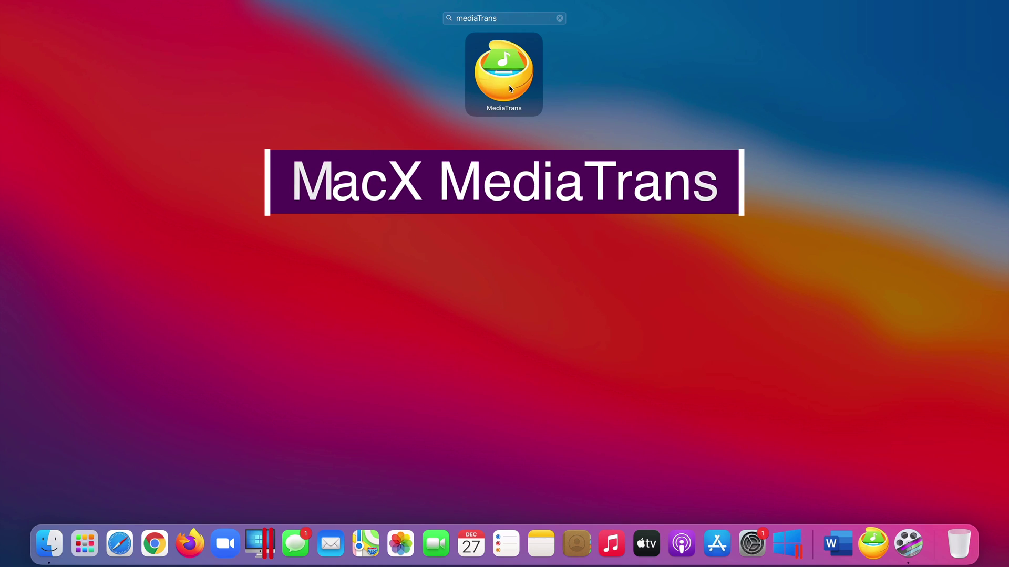
# - Launch MacX MediaTrans from Launchpad to reach its media category home screen
pyautogui.click(506, 87)
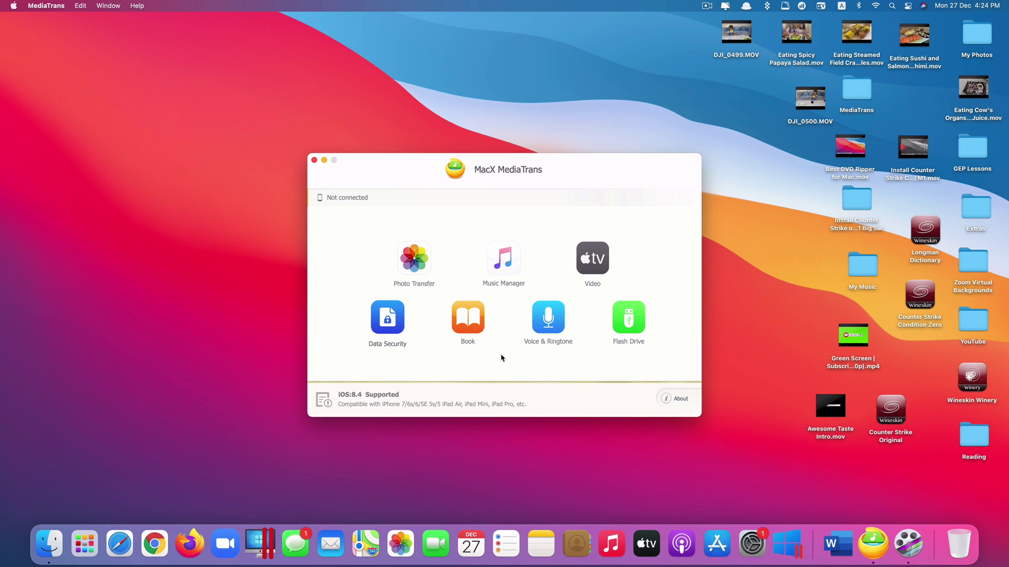
# - Close the Finder window so MediaTrans can recognise the connected iPhone 12 Pro Max
pyautogui.click(49, 544)
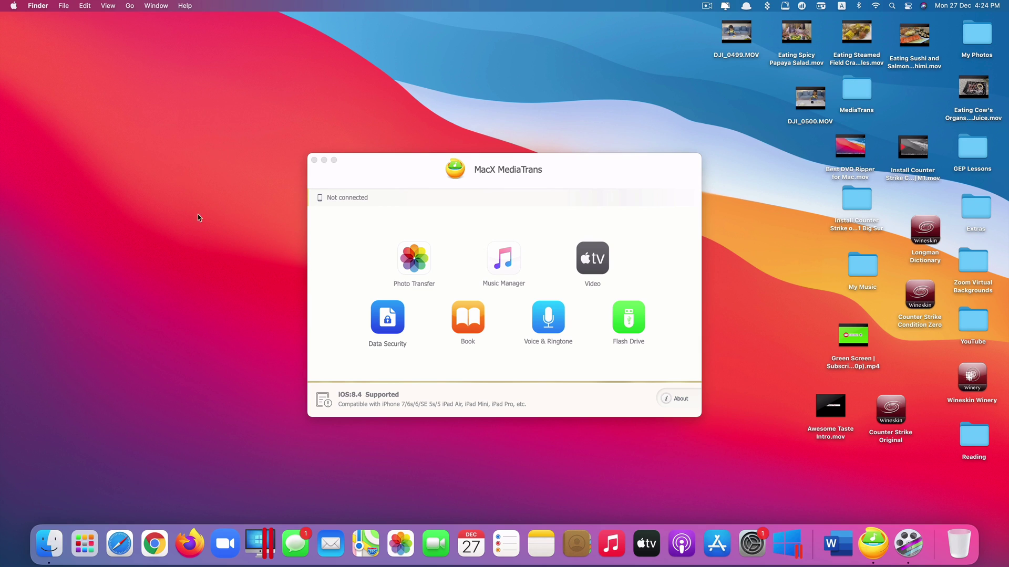
pyautogui.press('super+w')
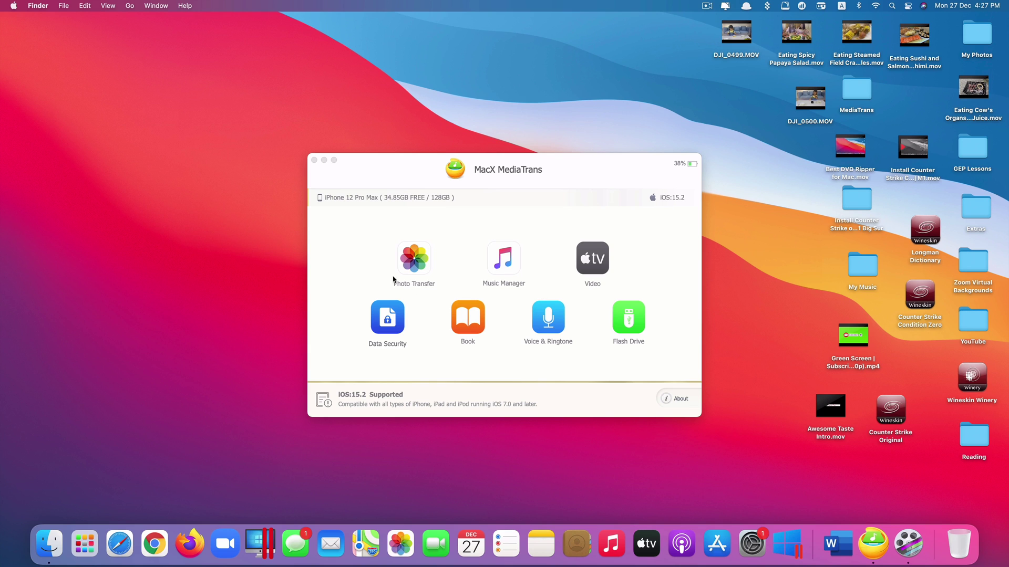
# - Export the first three camera-roll food photos (IMG_3199, IMG_3202, IMG_3208) to the Photo folder
pyautogui.click(410, 259)
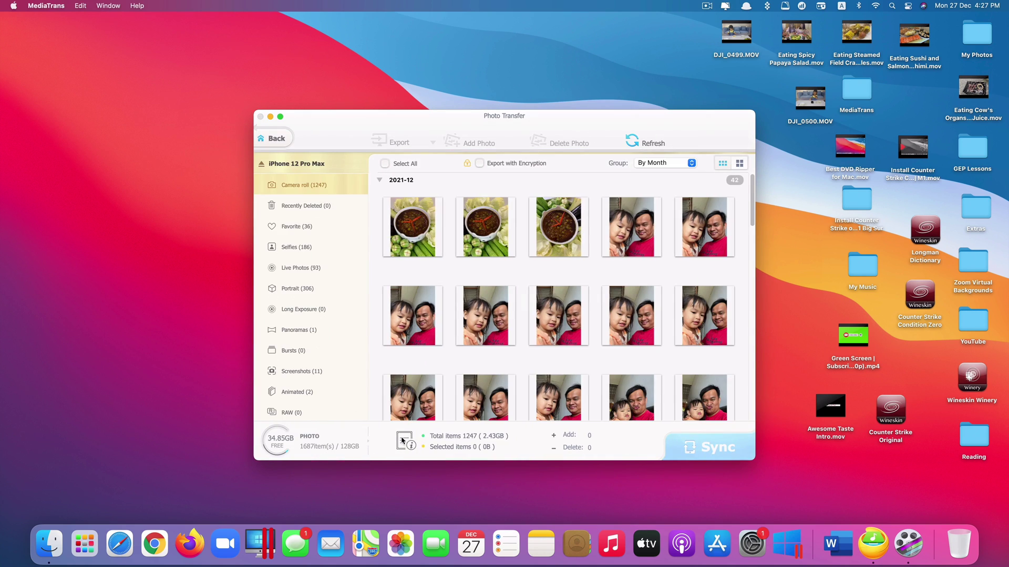
pyautogui.scroll(-10, 470, 330)
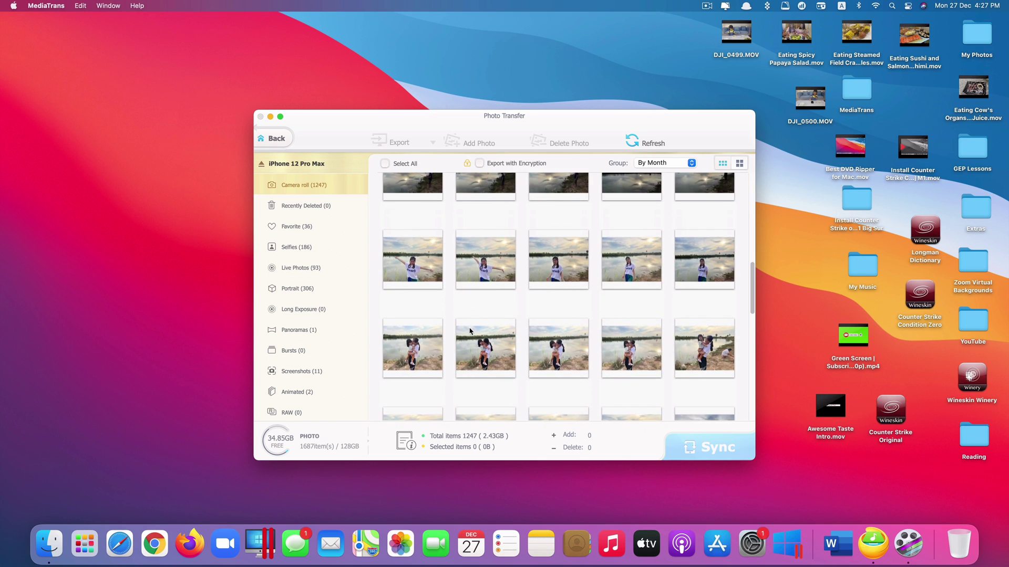
pyautogui.scroll(8, 470, 330)
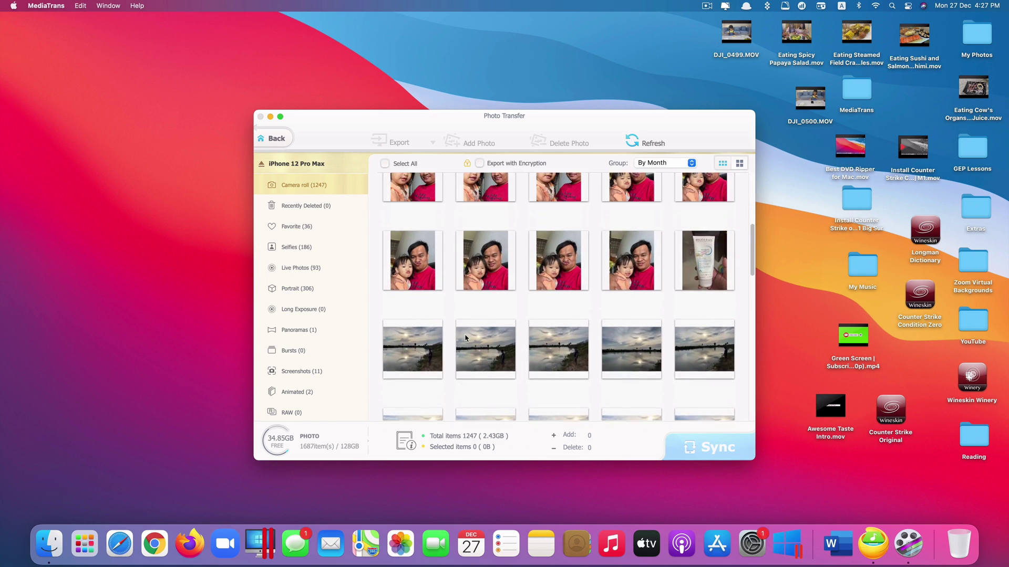
pyautogui.scroll(5, 464, 338)
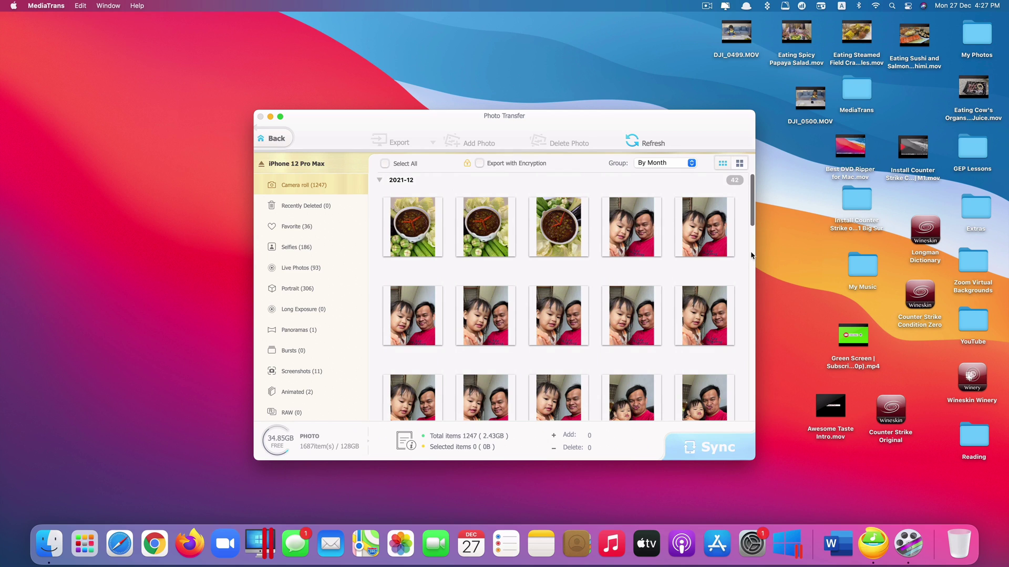
pyautogui.moveTo(596, 270); pyautogui.dragTo(405, 165)
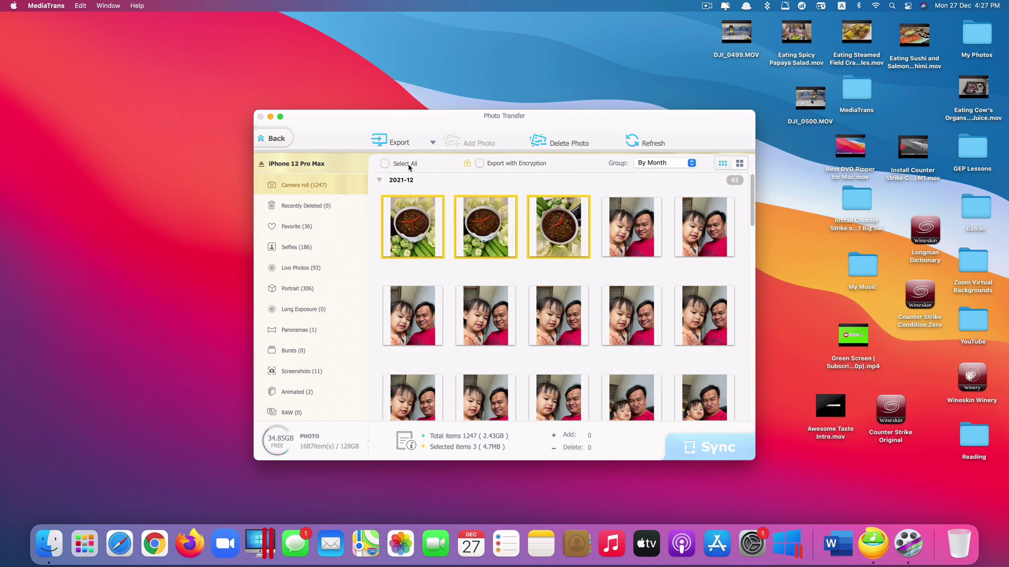
pyautogui.click(425, 143)
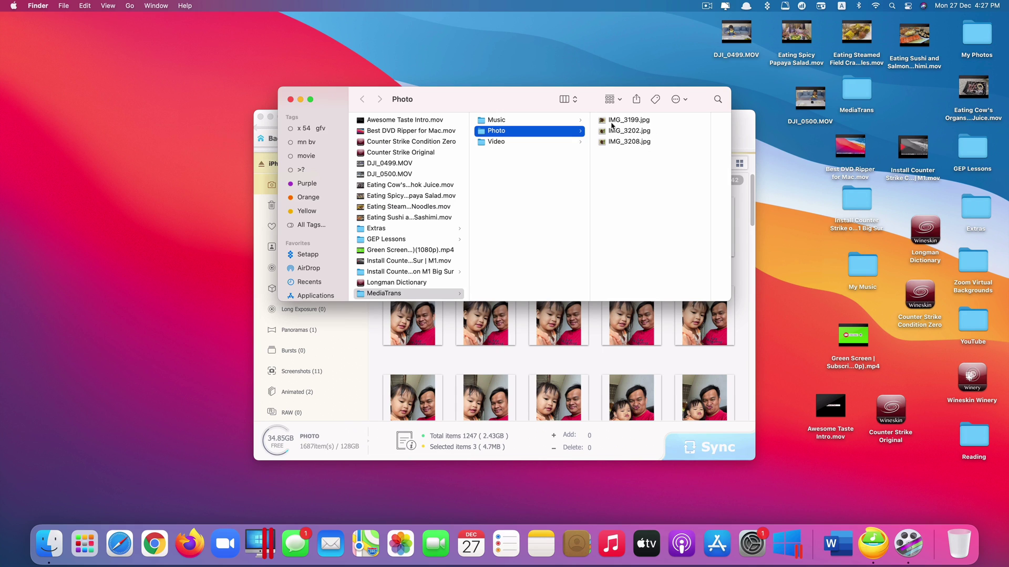
# - Preview IMG_3199.jpg and IMG_3202.jpg in the Photo folder, then close the Finder window
pyautogui.moveTo(529, 99); pyautogui.dragTo(595, 289)
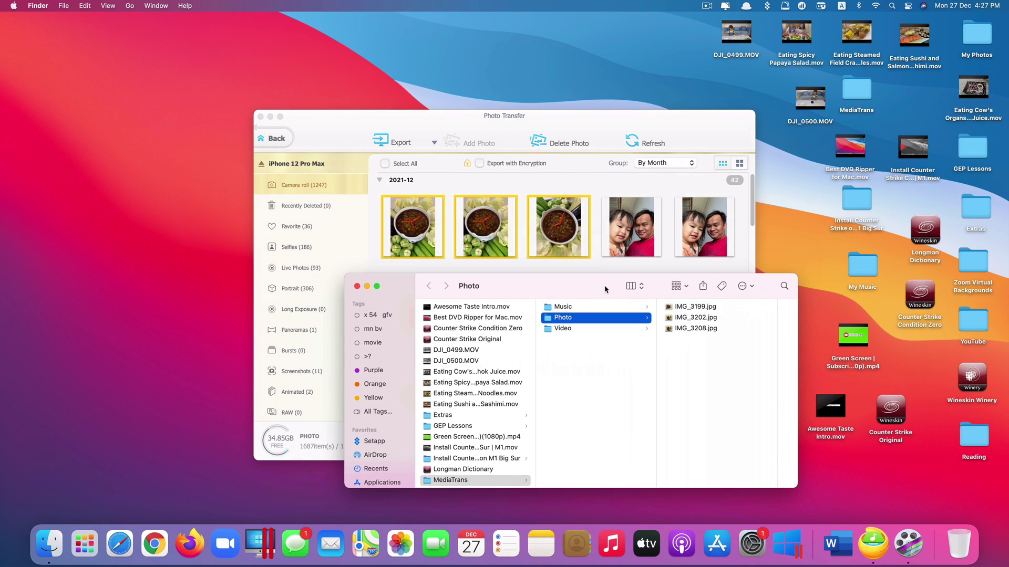
pyautogui.click(717, 309)
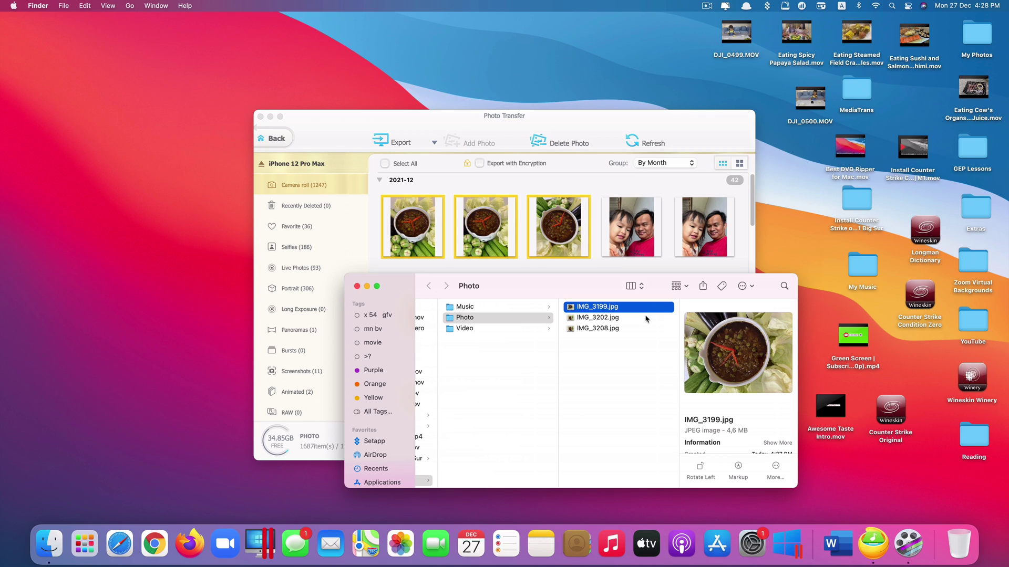
pyautogui.click(646, 319)
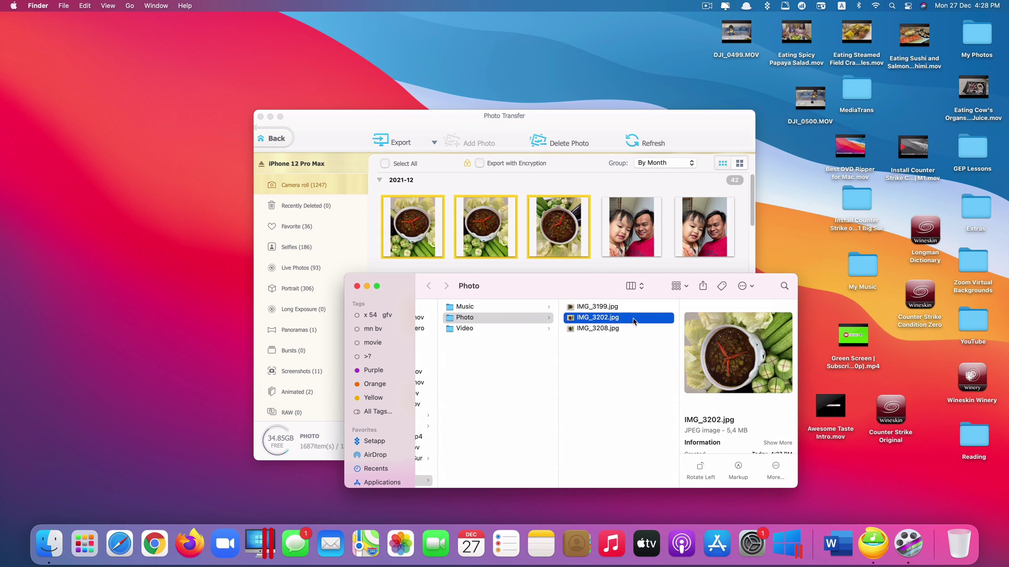
pyautogui.press('Up')
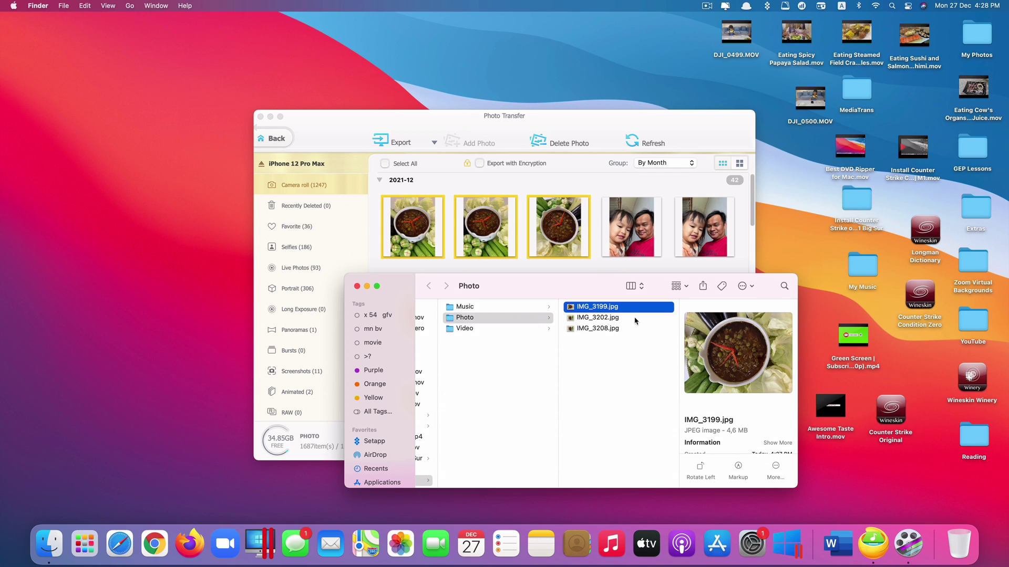
pyautogui.click(356, 286)
# - Delete the third food photo and sync, leaving 1246 photos in the camera roll
pyautogui.click(573, 269)
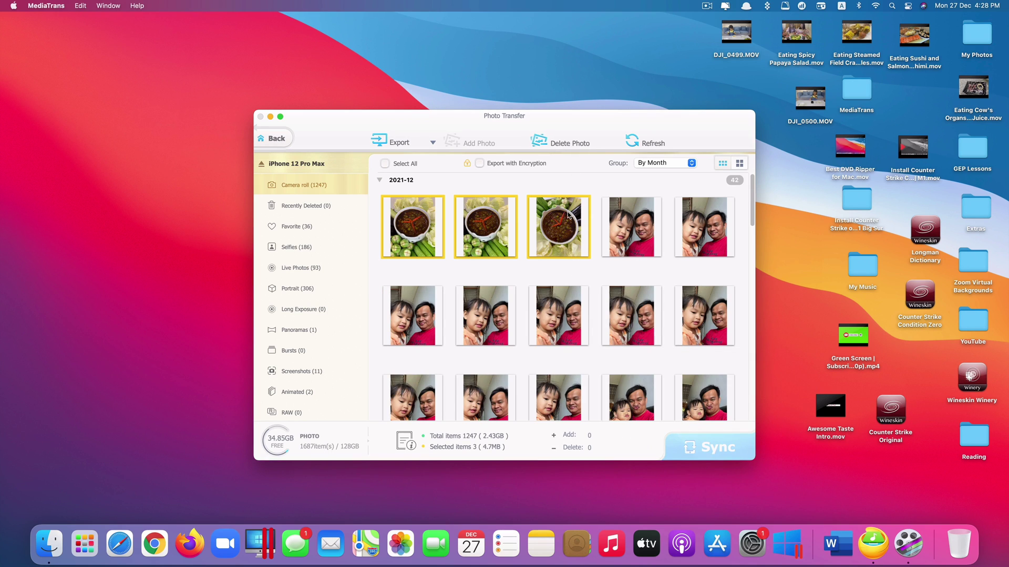
pyautogui.click(568, 253)
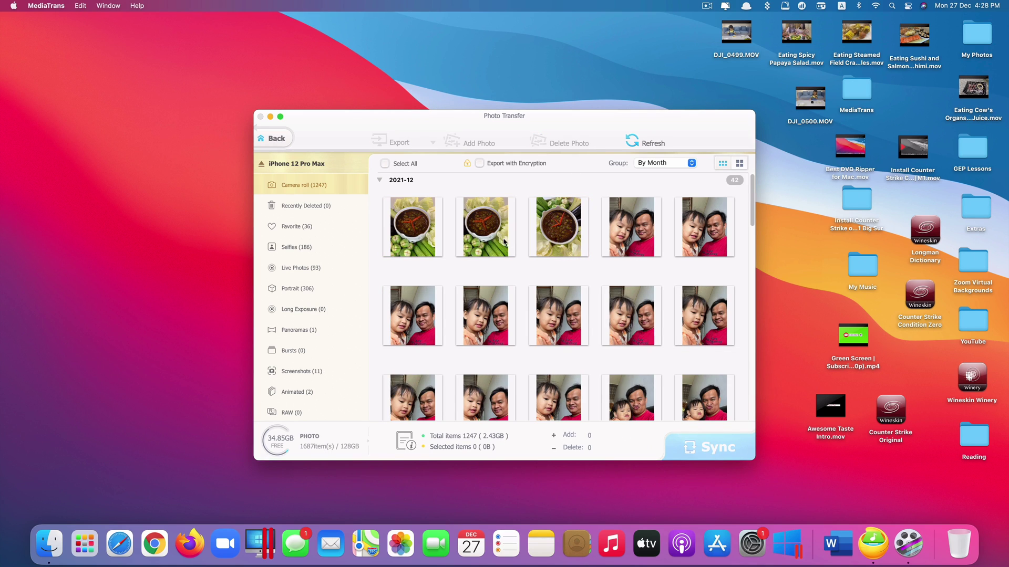
pyautogui.click(559, 215)
pyautogui.click(562, 145)
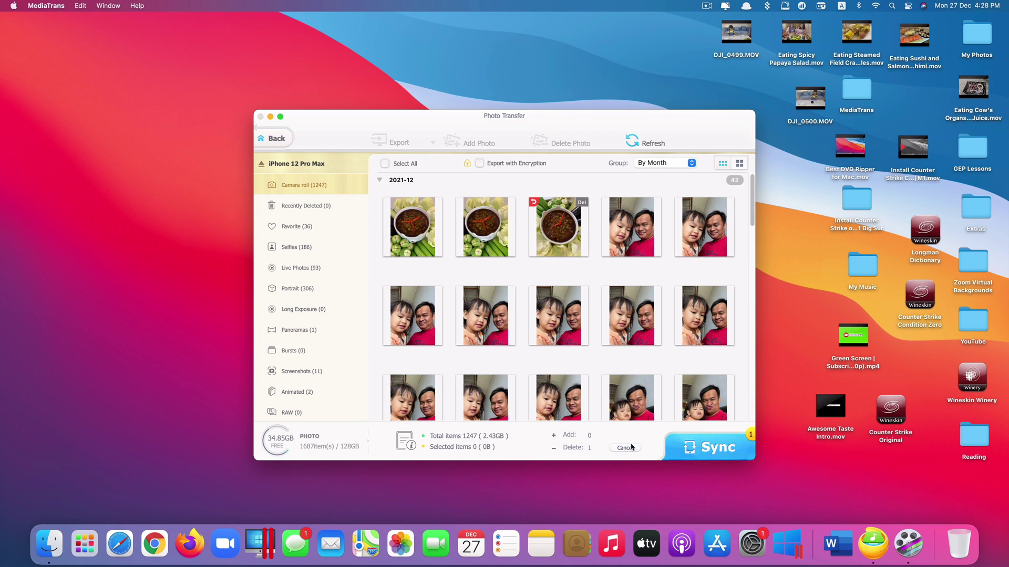
pyautogui.click(691, 451)
pyautogui.click(503, 337)
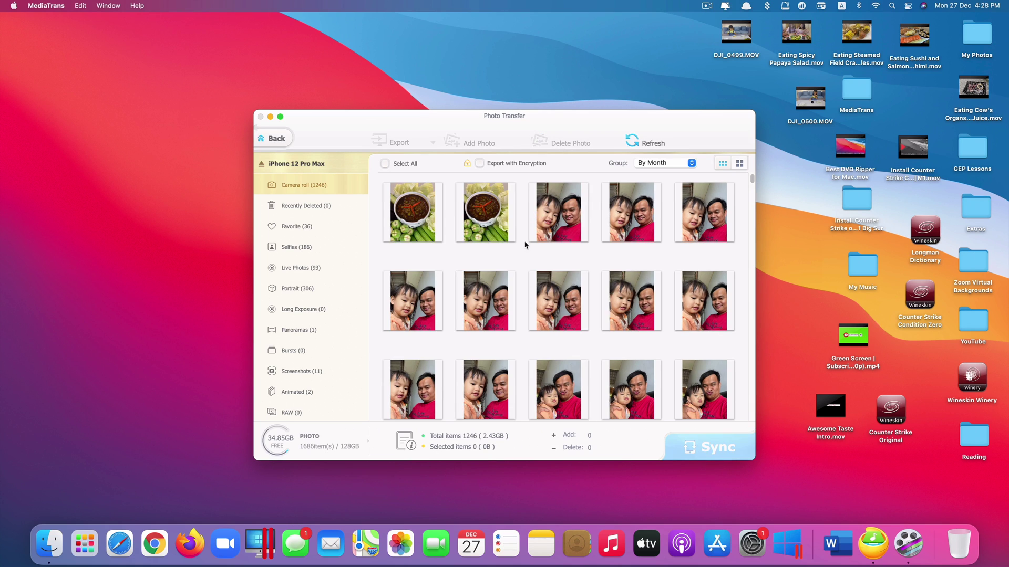
pyautogui.click(385, 163)
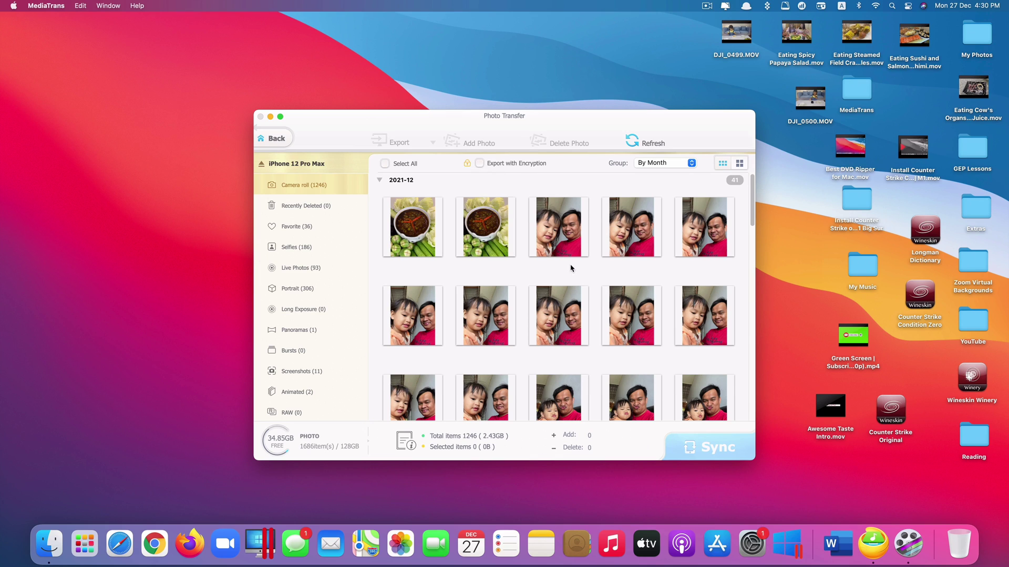
# - Select the first selfie, enable Export with Encryption, then enter and confirm an encryption password
pyautogui.click(557, 225)
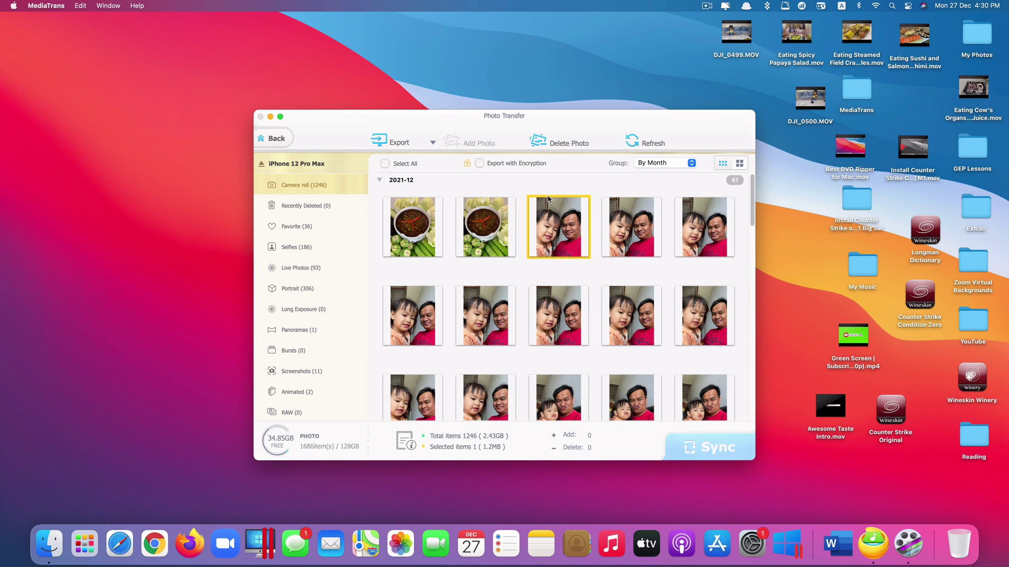
pyautogui.click(479, 163)
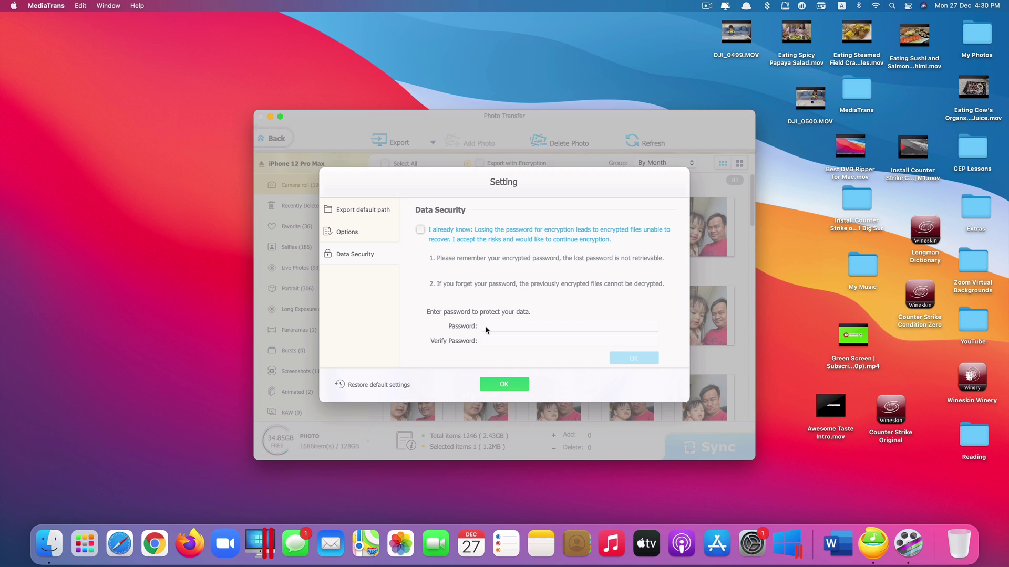
pyautogui.click(420, 231)
pyautogui.moveTo(505, 324); pyautogui.dragTo(456, 320)
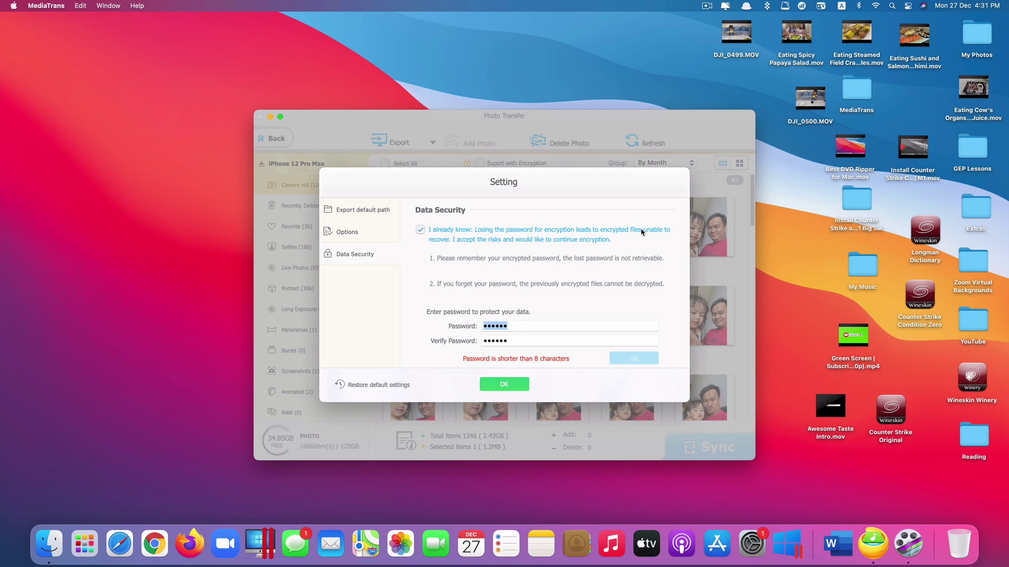
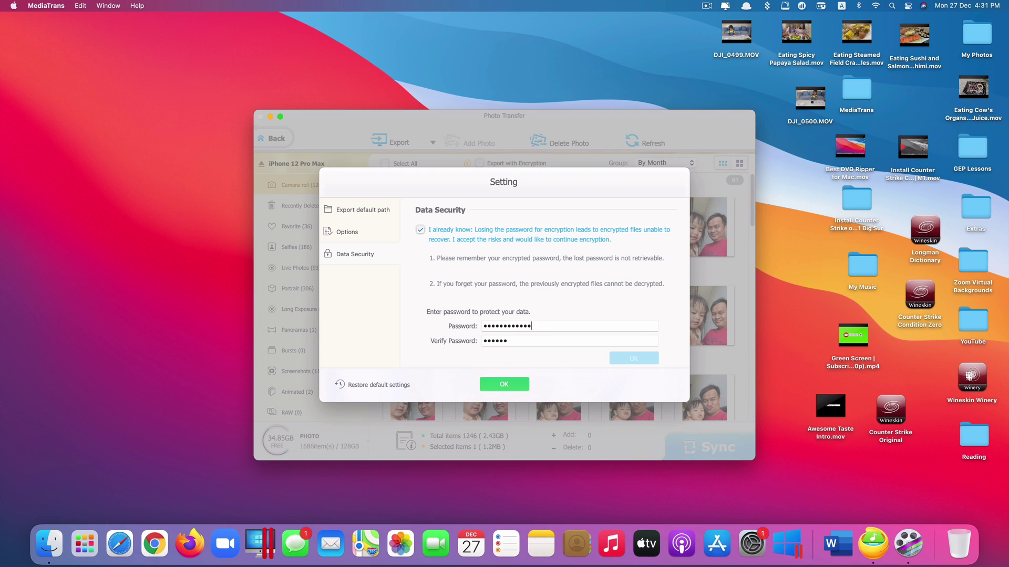
pyautogui.press('Tab')
pyautogui.click(633, 359)
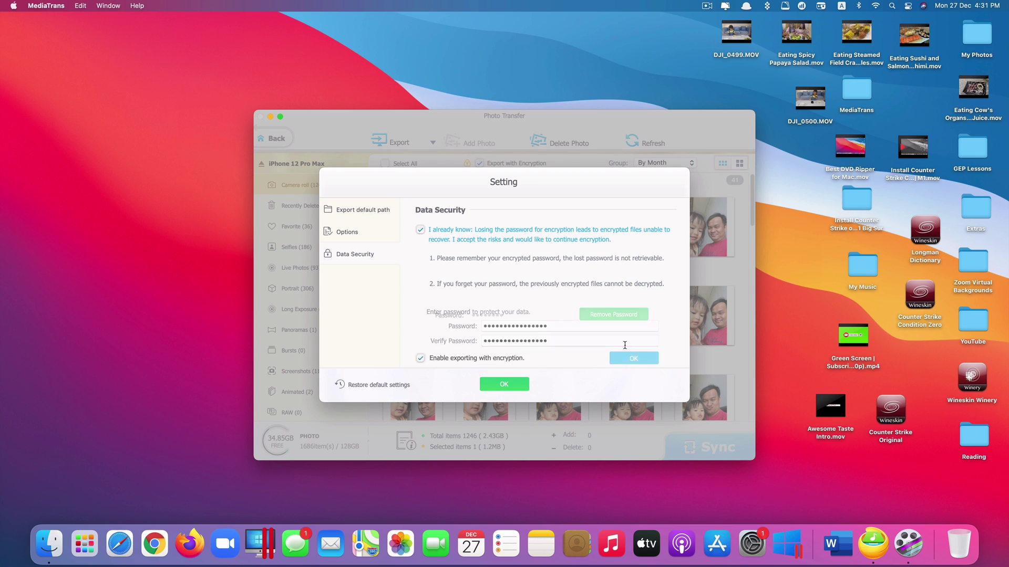
# - Export the selfie encrypted and inspect IMG_3089.jpg.dearmob (3.6 MB) in the Photo folder
pyautogui.click(506, 384)
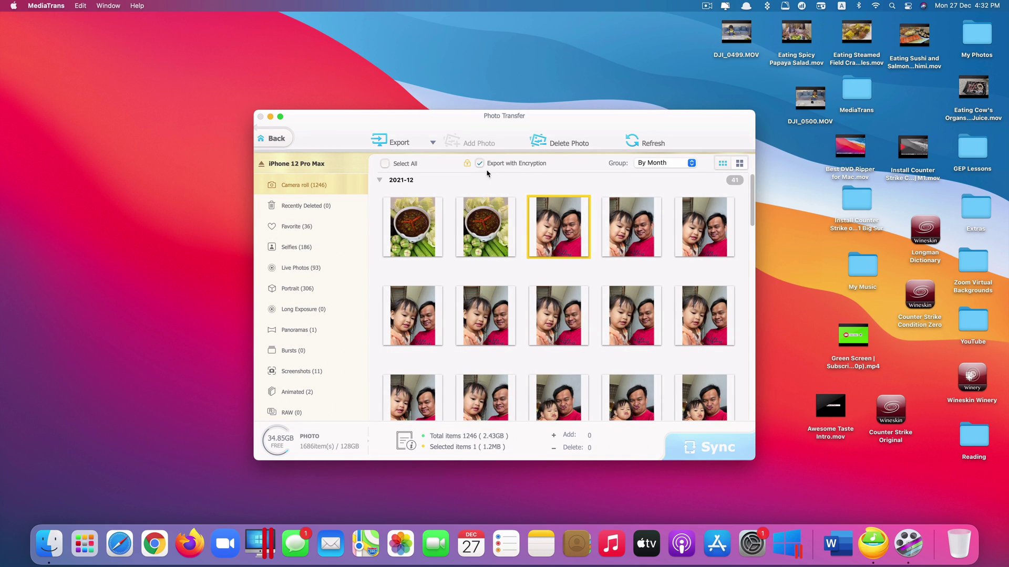
pyautogui.click(419, 144)
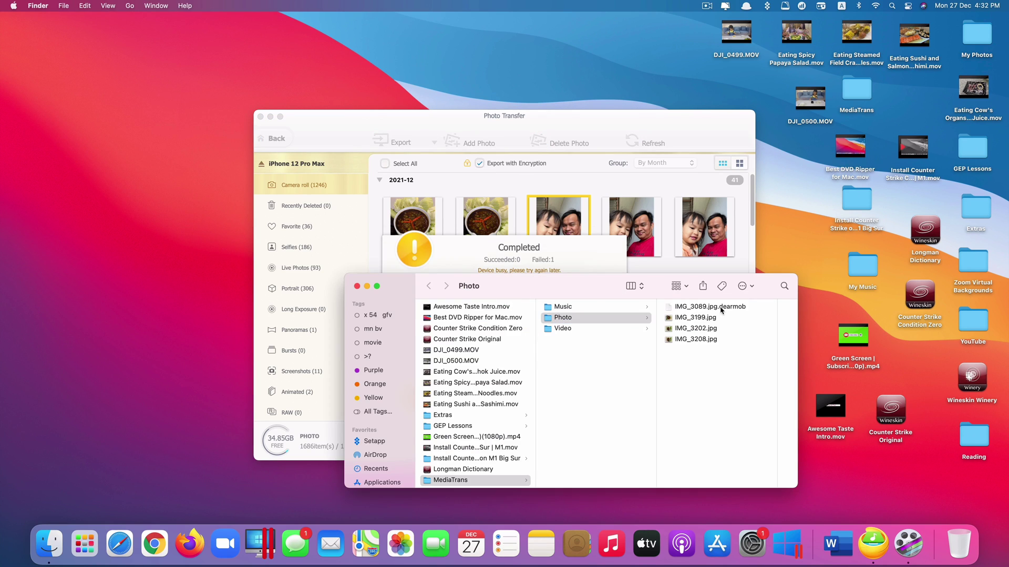
pyautogui.click(721, 310)
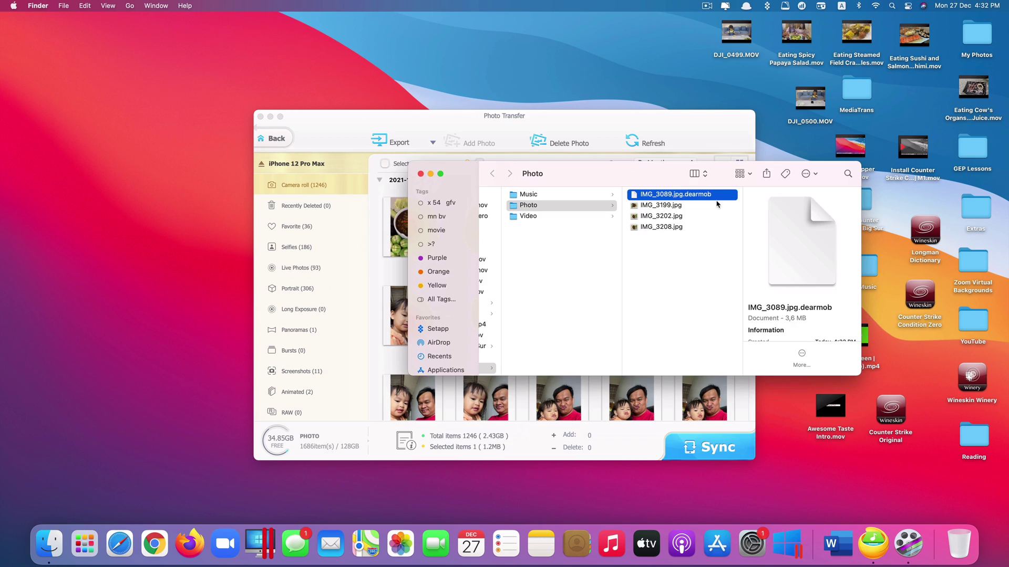
# - Open Data Security's decryption tool and add IMG_3089.jpg.dearmob from the Photo folder
pyautogui.click(333, 117)
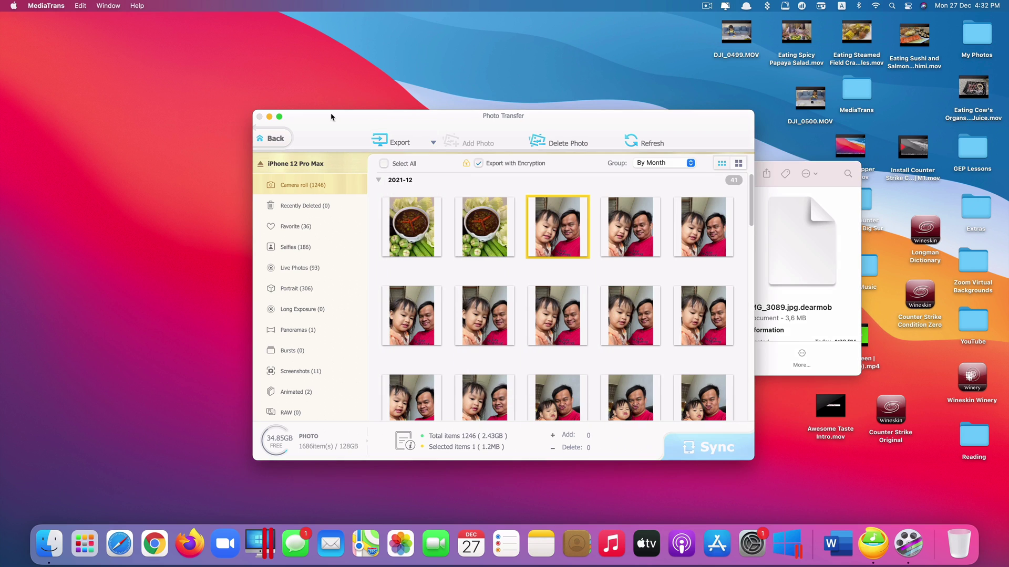
pyautogui.click(274, 139)
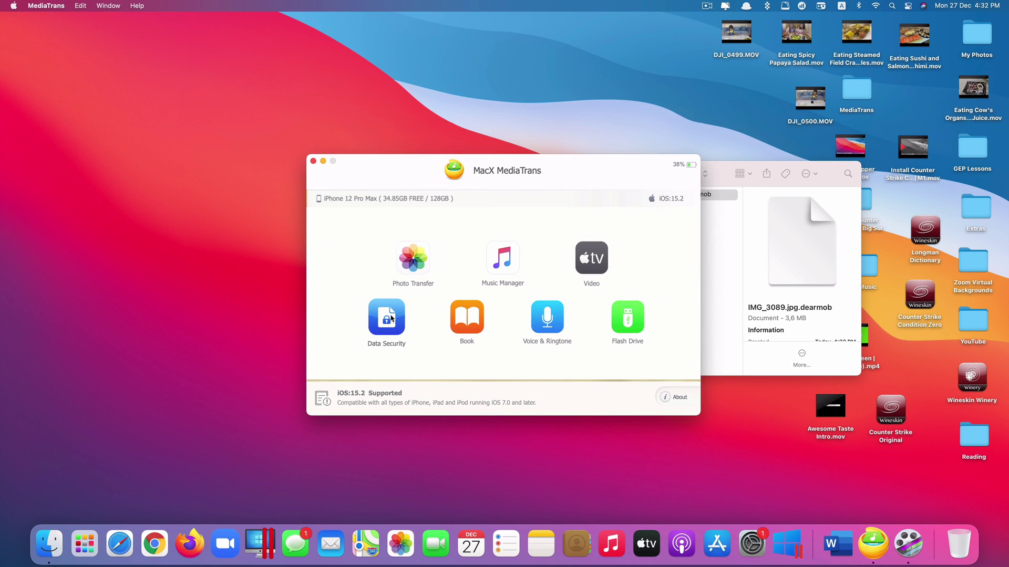
pyautogui.click(391, 320)
pyautogui.click(390, 322)
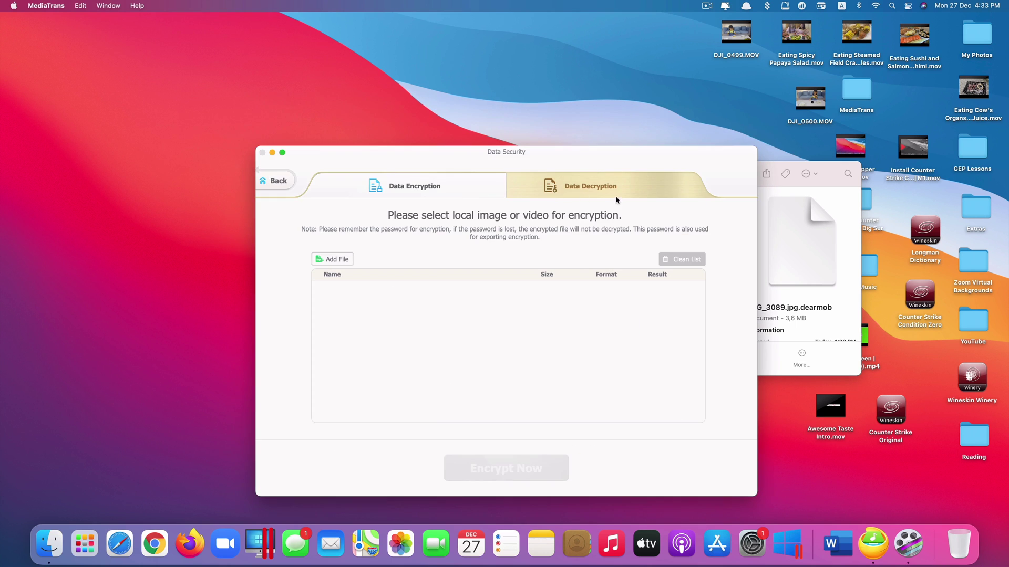
pyautogui.click(616, 198)
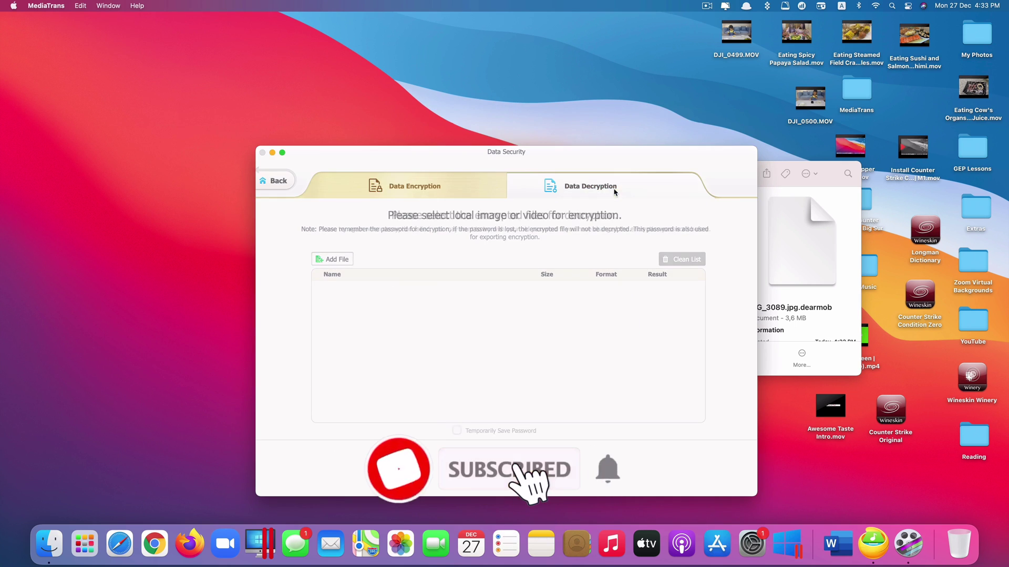
pyautogui.click(349, 260)
pyautogui.click(546, 273)
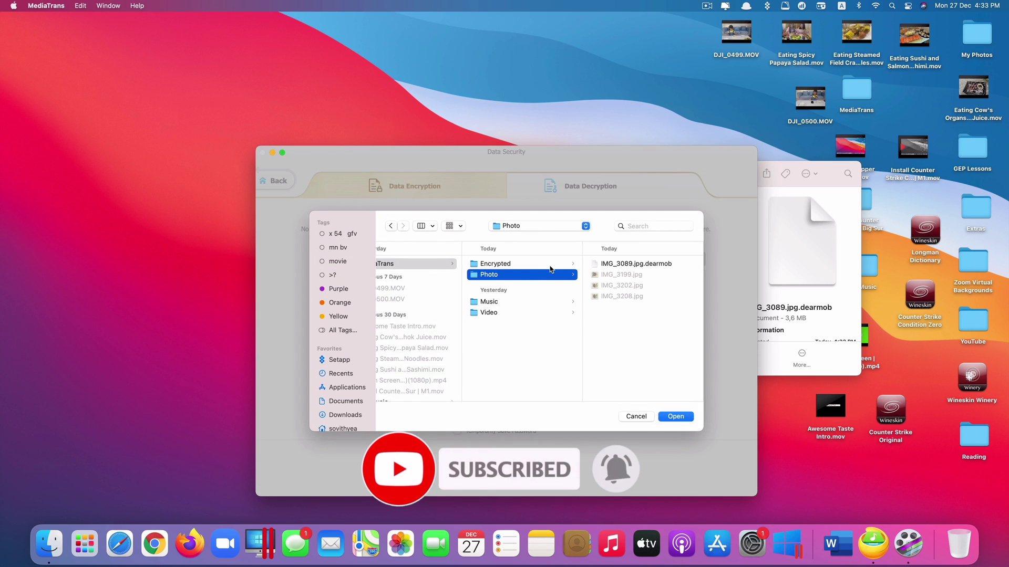
pyautogui.click(657, 265)
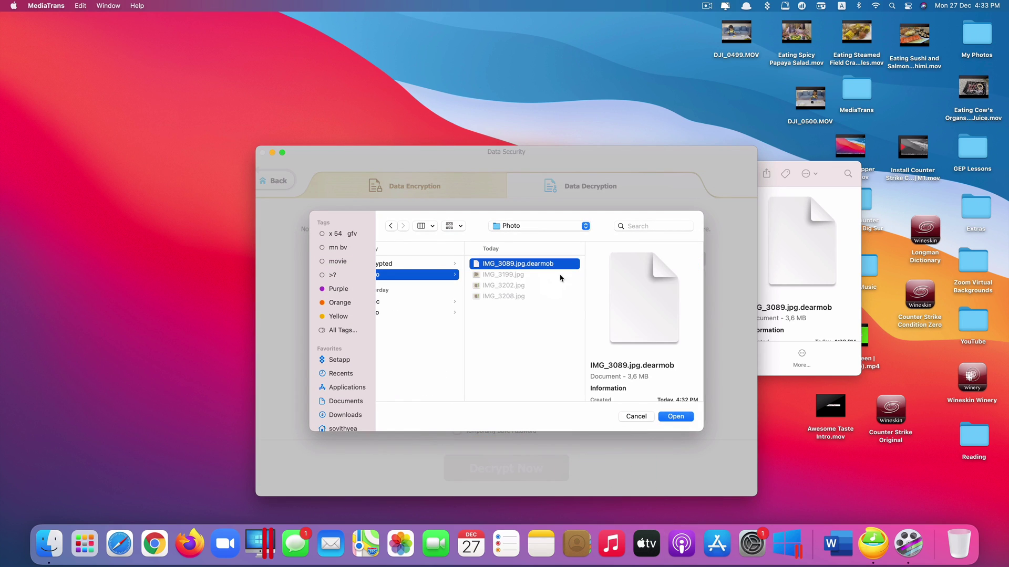
pyautogui.click(677, 416)
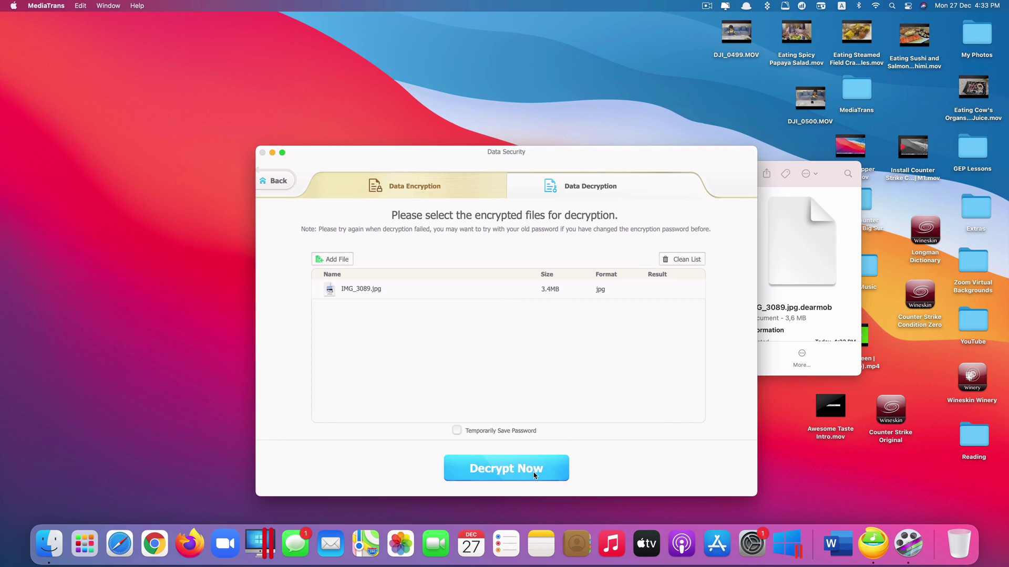
# - Decrypt IMG_3089.jpg with the password, close the Finder windows and return to the home screen
pyautogui.click(534, 475)
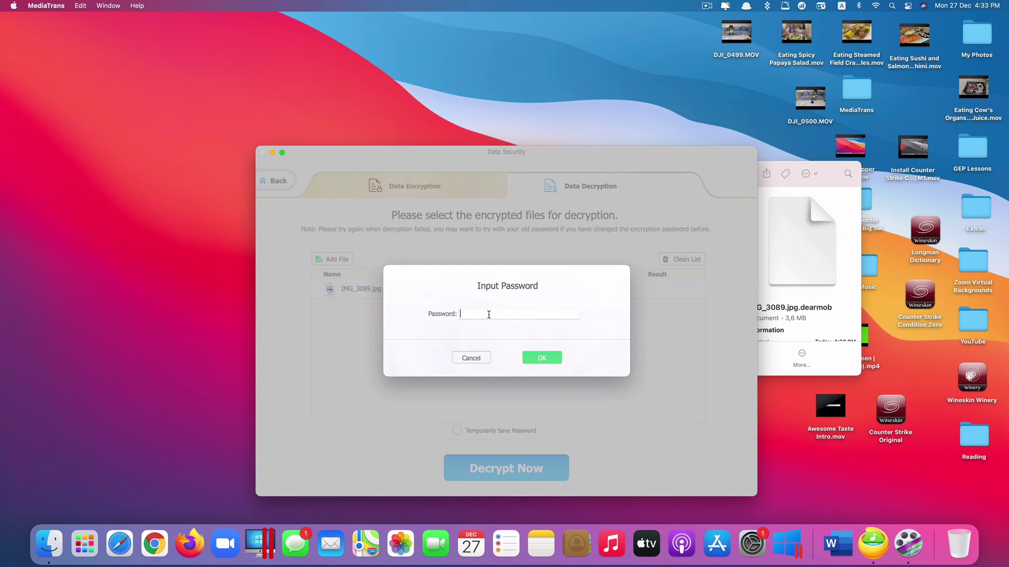
pyautogui.click(542, 362)
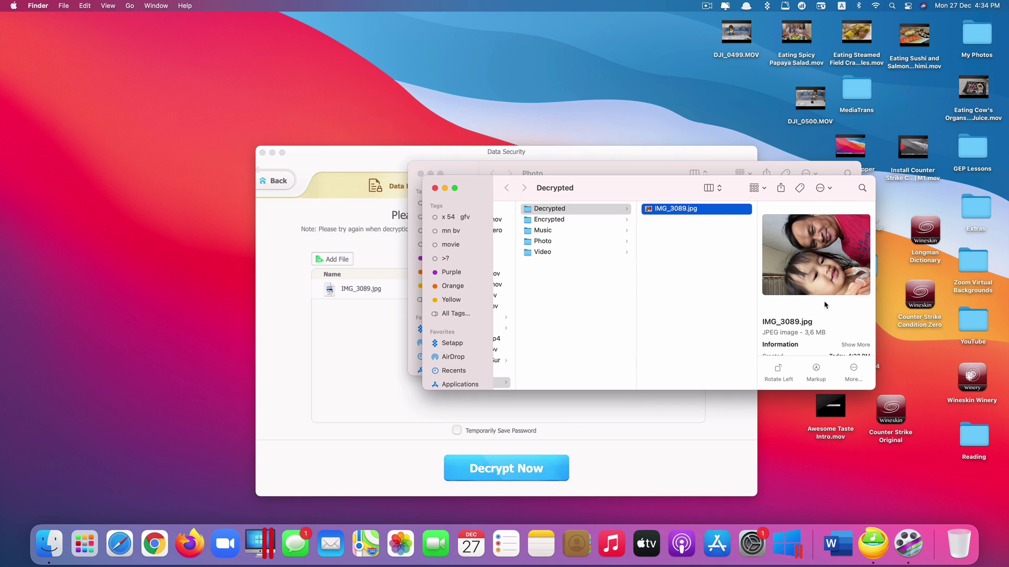
pyautogui.click(435, 188)
pyautogui.click(420, 173)
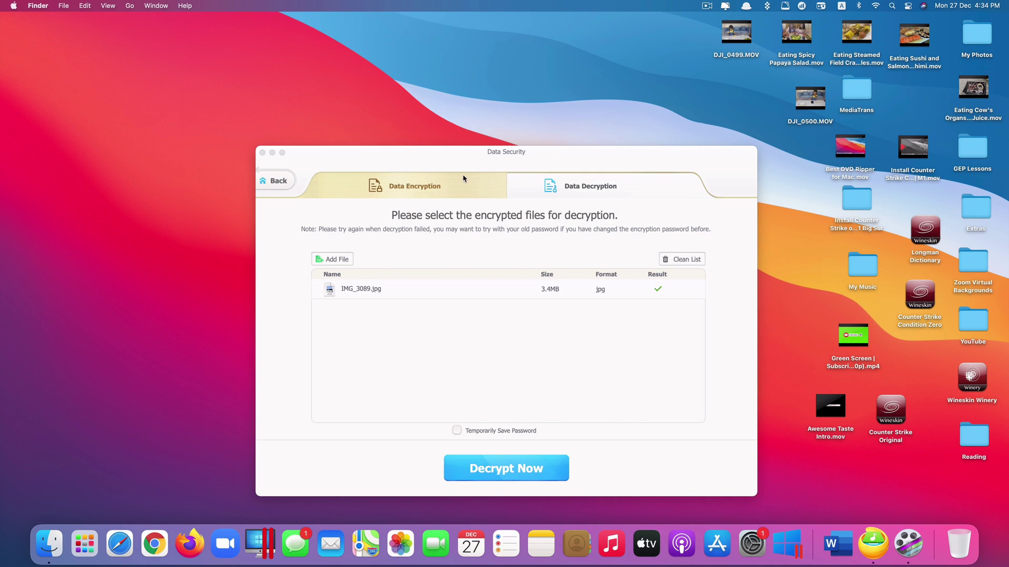
pyautogui.click(268, 181)
pyautogui.moveTo(517, 211); pyautogui.dragTo(517, 125)
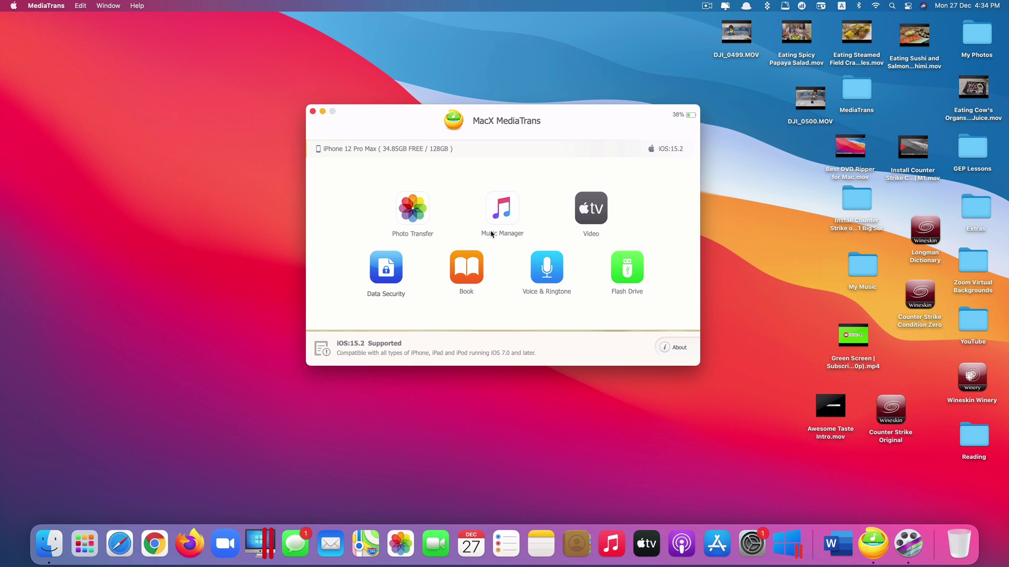
# - Open Music Manager and delete the song Carefree from the iPhone
pyautogui.click(494, 208)
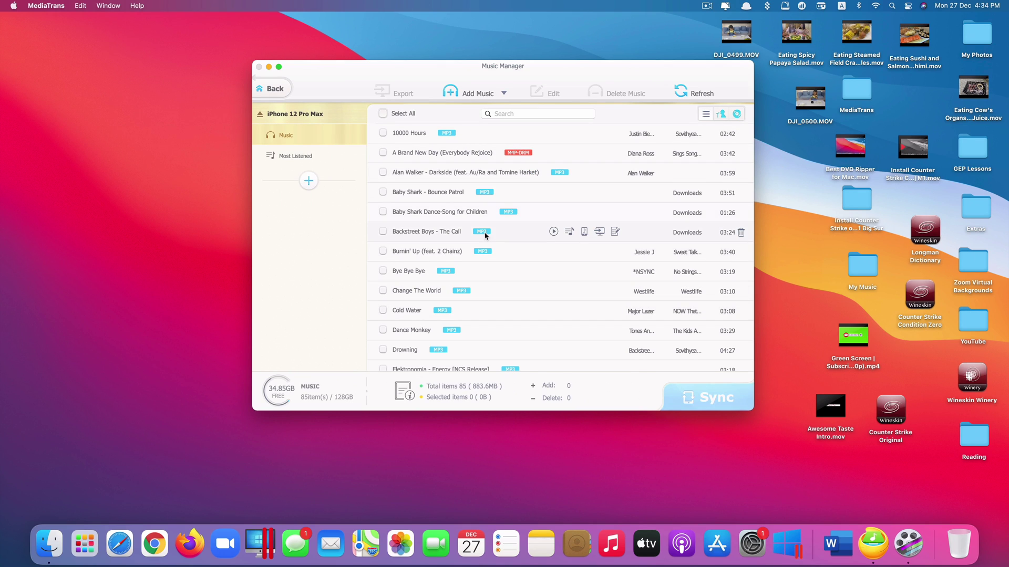
pyautogui.scroll(-2, 581, 239)
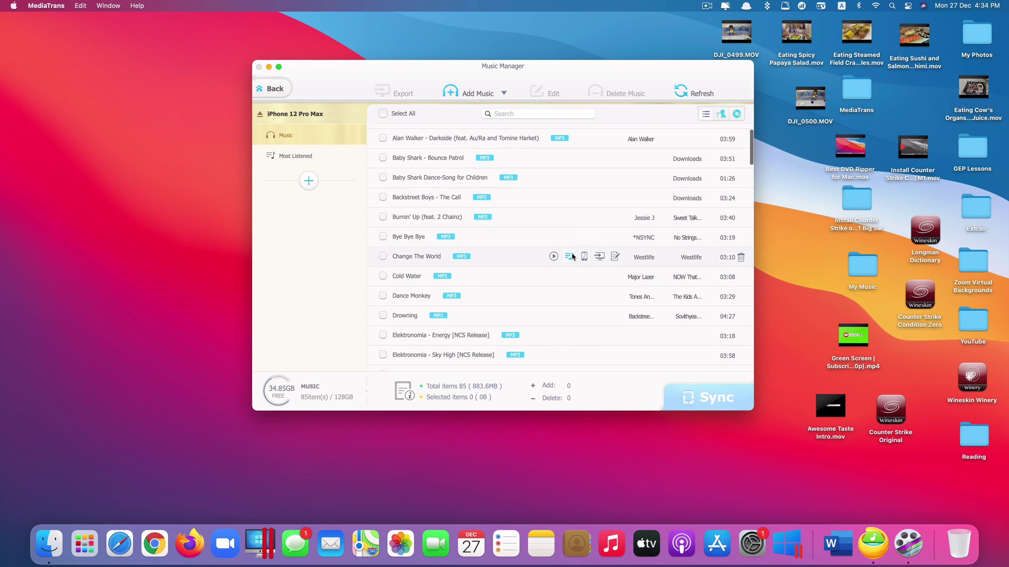
pyautogui.scroll(2, 572, 257)
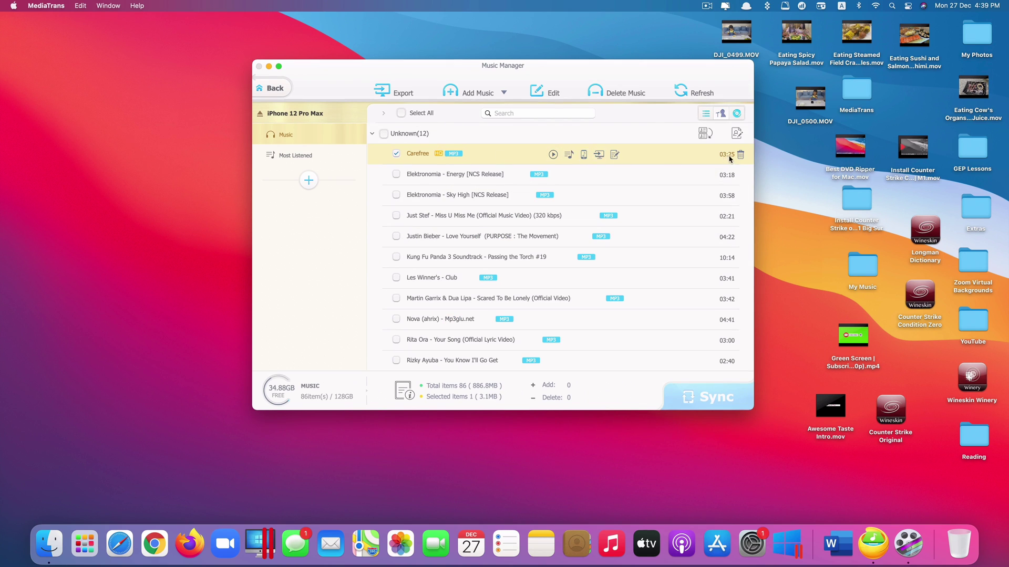
pyautogui.click(740, 154)
pyautogui.click(536, 286)
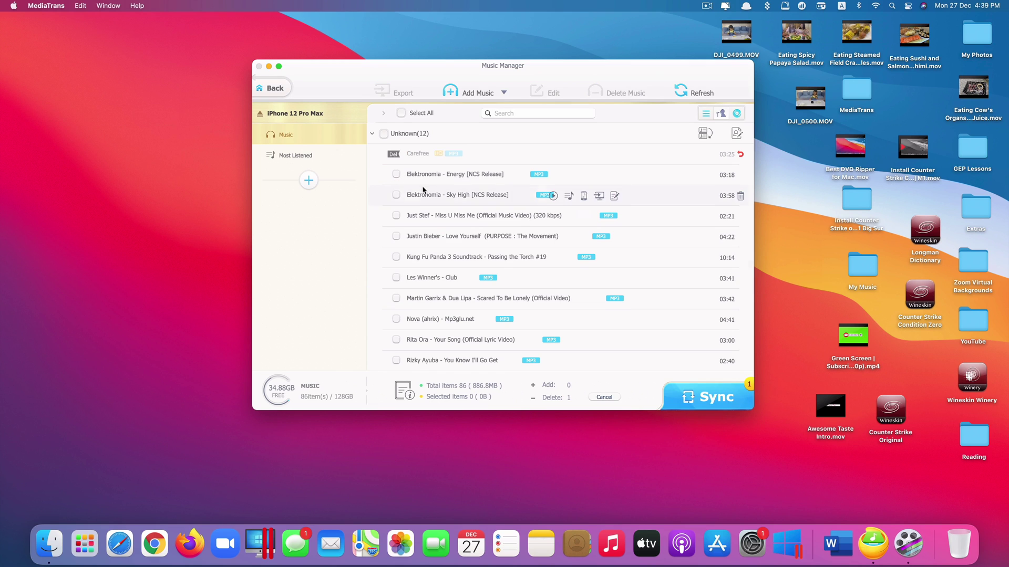
# - Export Les Winner's - Club to the Mac as an MP3 and sync the deletion
pyautogui.click(396, 277)
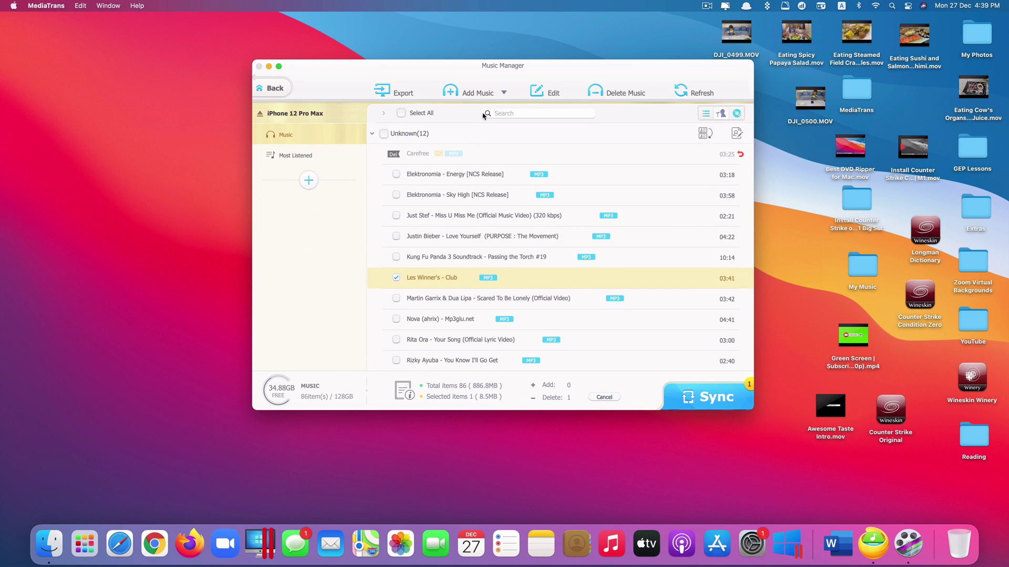
pyautogui.click(414, 93)
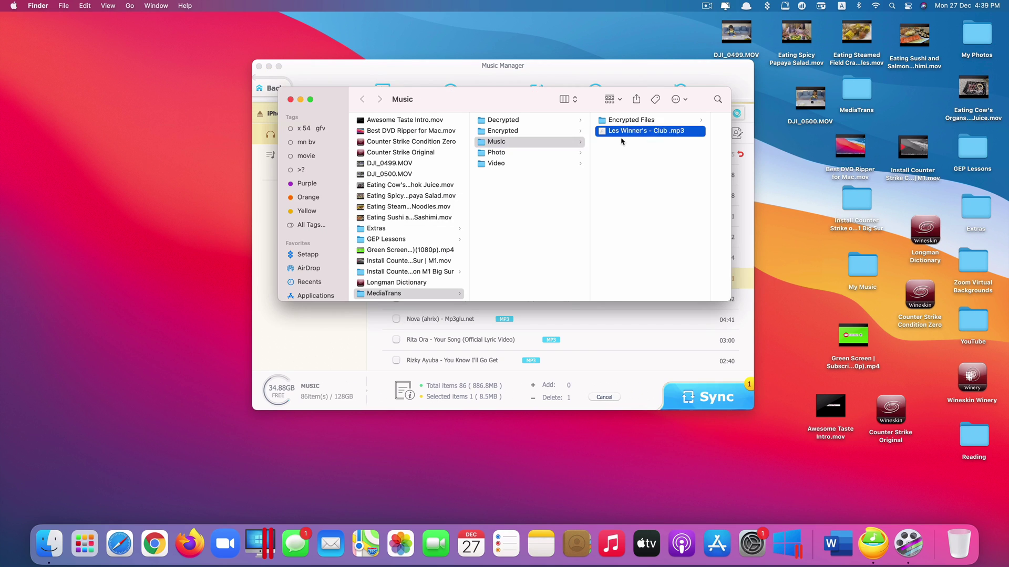
pyautogui.click(578, 78)
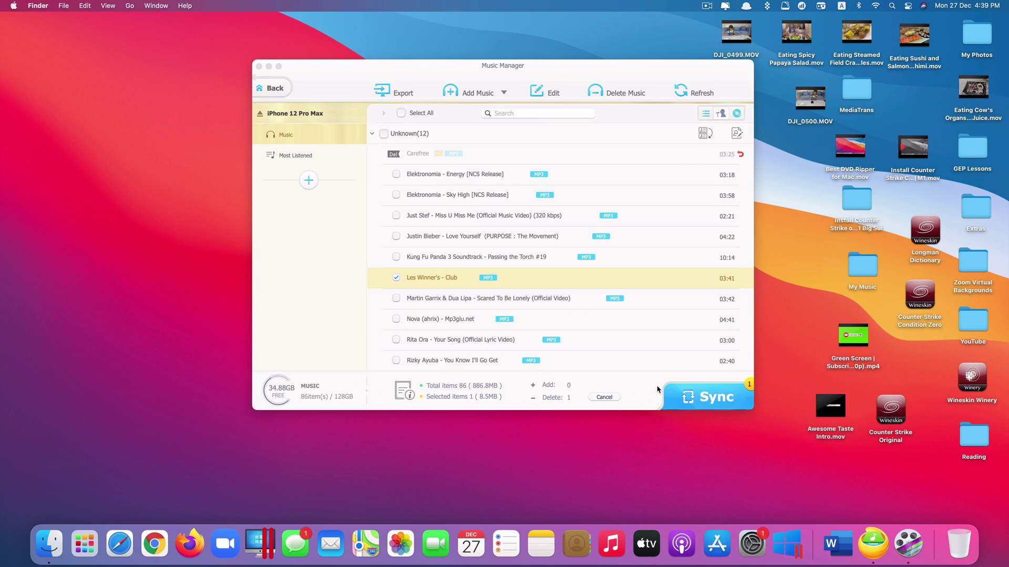
pyautogui.click(713, 397)
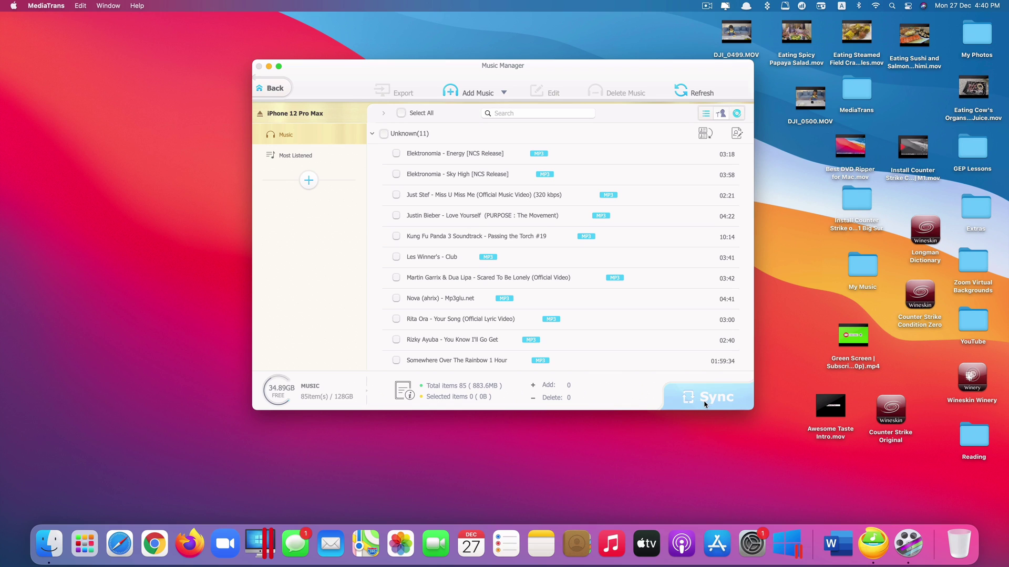
# - Open the iPhone's video library and compare the Home Video and TV Show categories
pyautogui.click(275, 88)
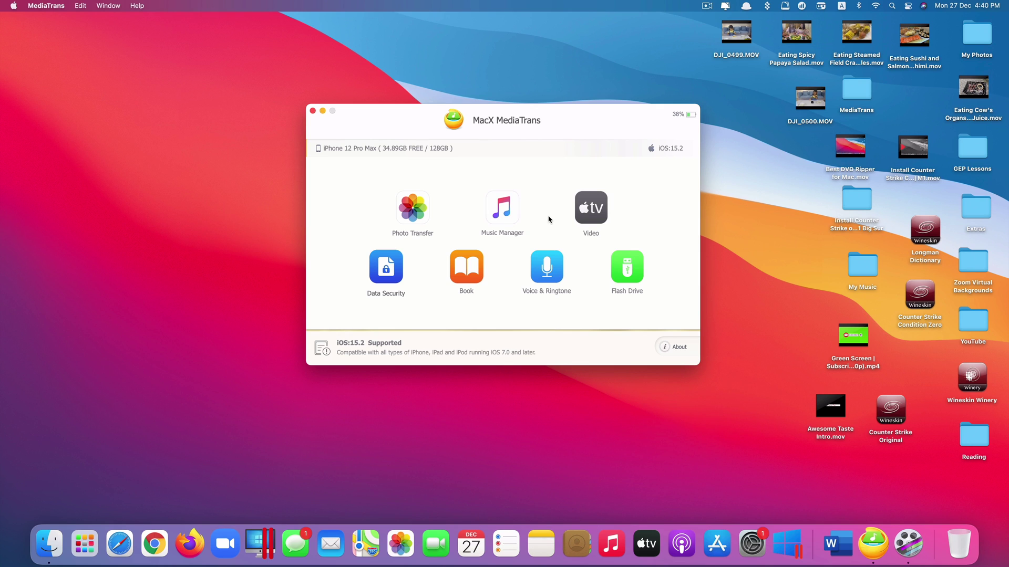
pyautogui.click(596, 216)
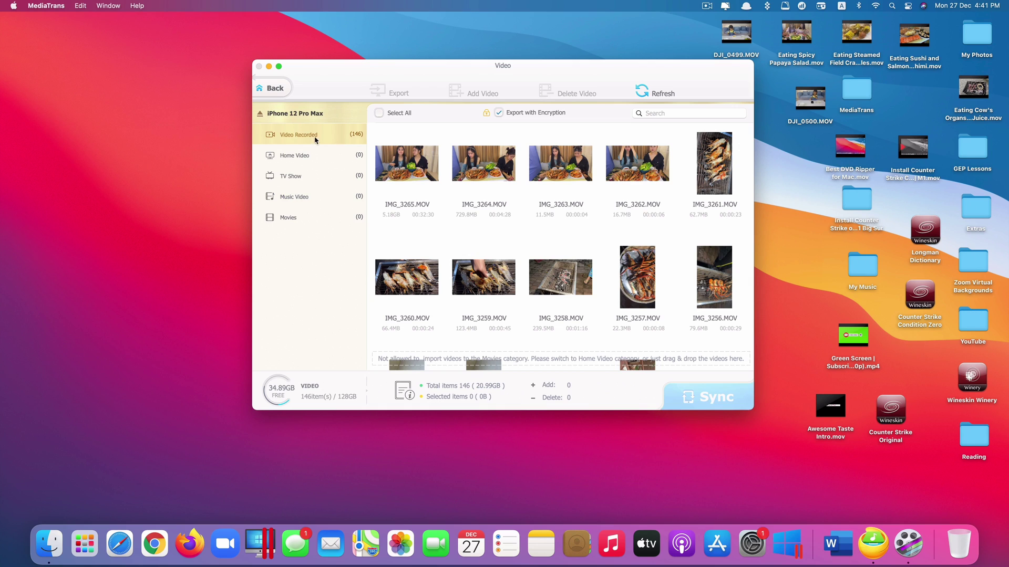
pyautogui.click(316, 157)
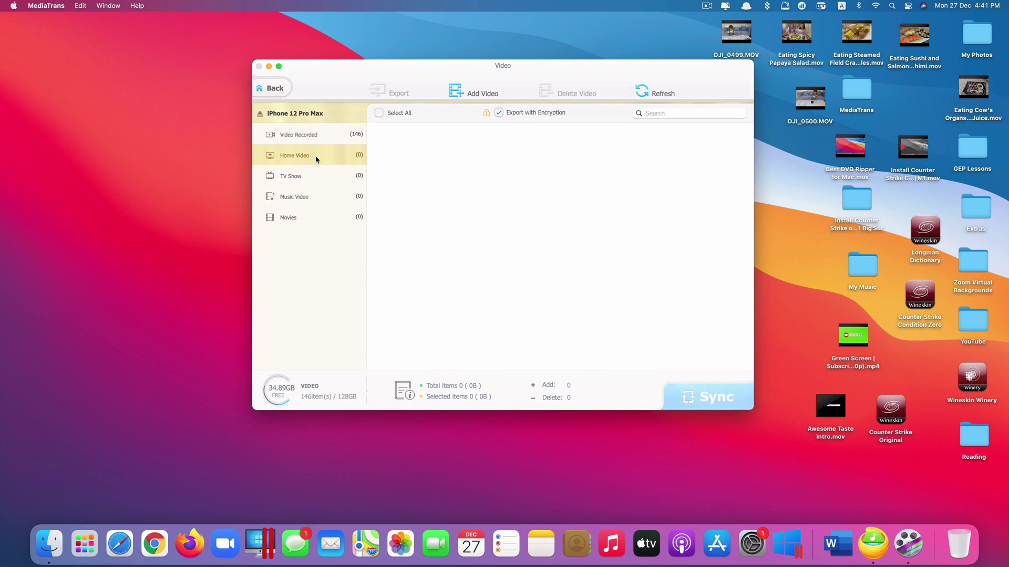
pyautogui.click(321, 175)
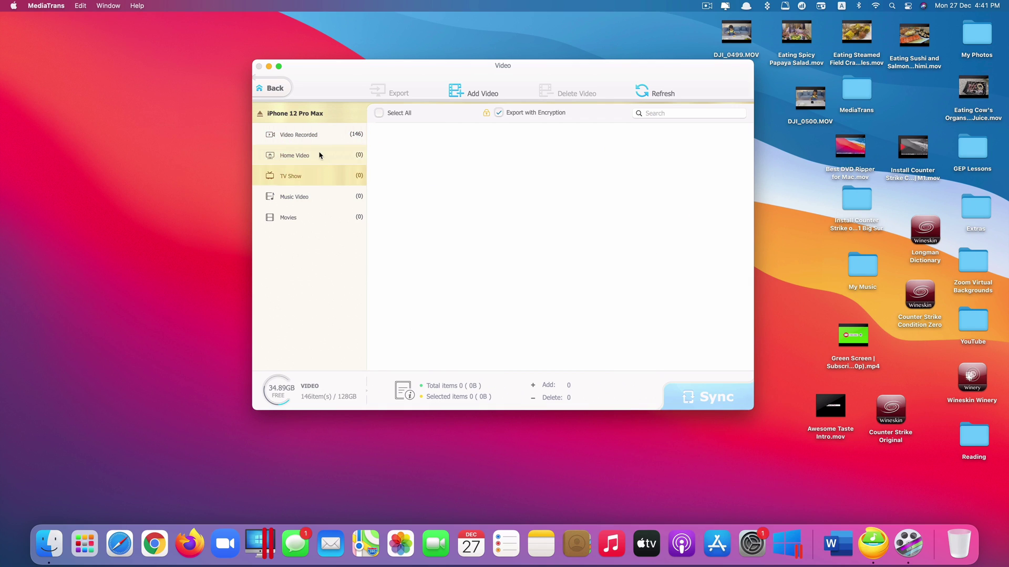
pyautogui.click(320, 155)
pyautogui.click(305, 181)
# - Browse Music Video, Movies and the 146 recorded videos, ending on the empty TV Show category
pyautogui.click(318, 156)
pyautogui.click(321, 176)
pyautogui.click(307, 196)
pyautogui.click(330, 212)
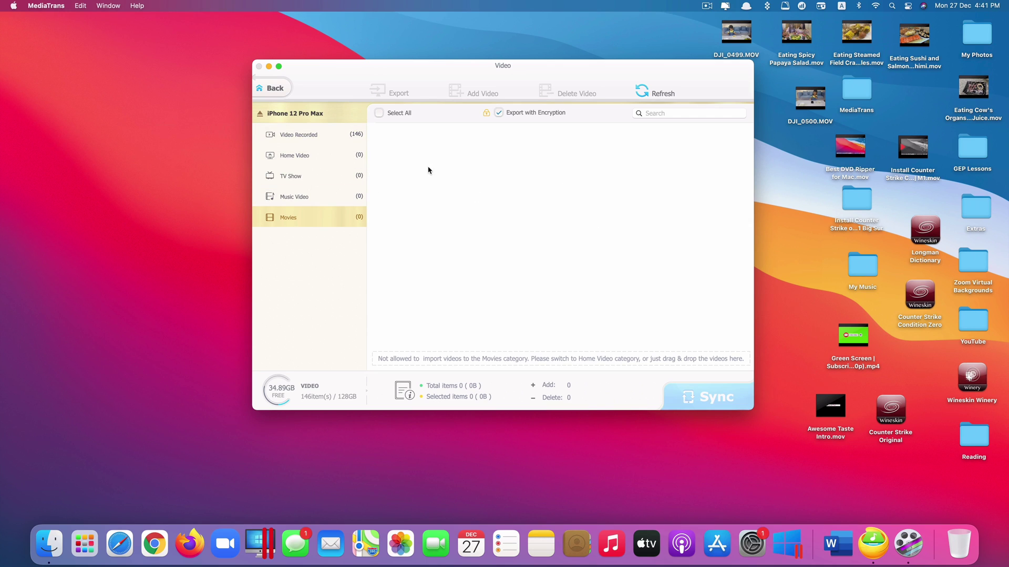
pyautogui.click(294, 155)
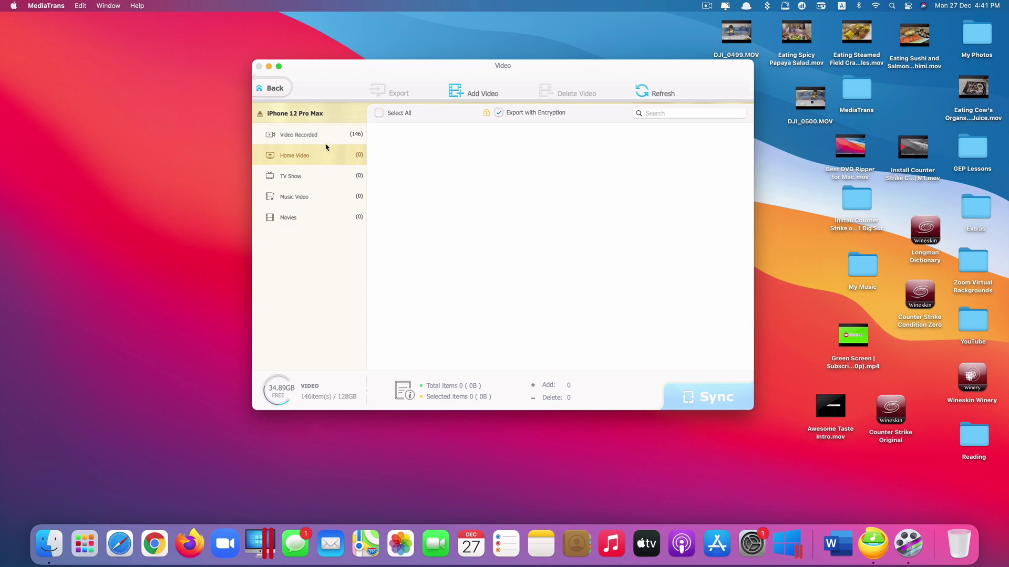
pyautogui.click(298, 134)
pyautogui.click(316, 153)
pyautogui.click(316, 176)
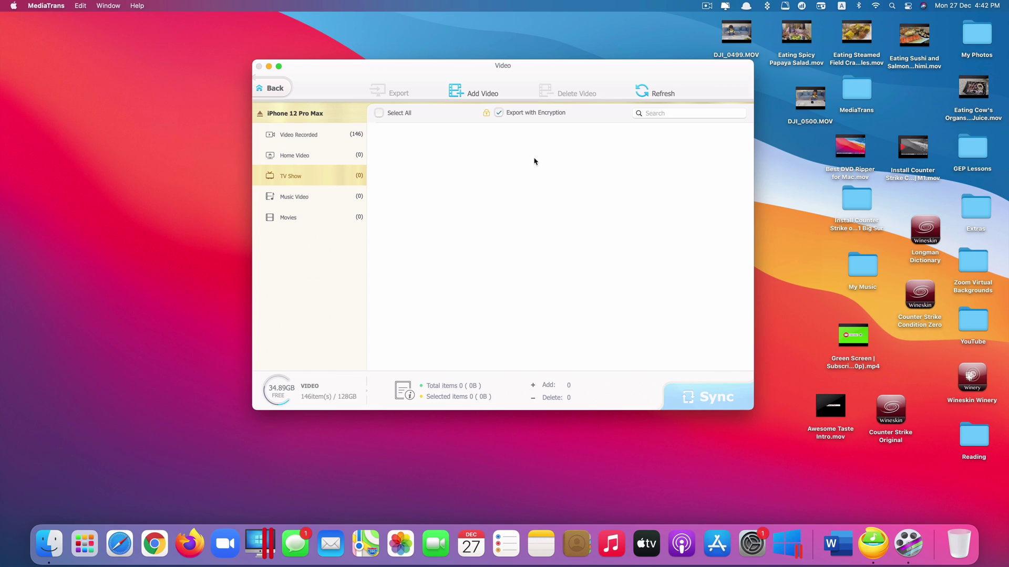
# - Import CamTech E-learning.mp4 into TV Show, sync it to the iPhone, and return to the main screen
pyautogui.click(360, 158)
pyautogui.click(339, 182)
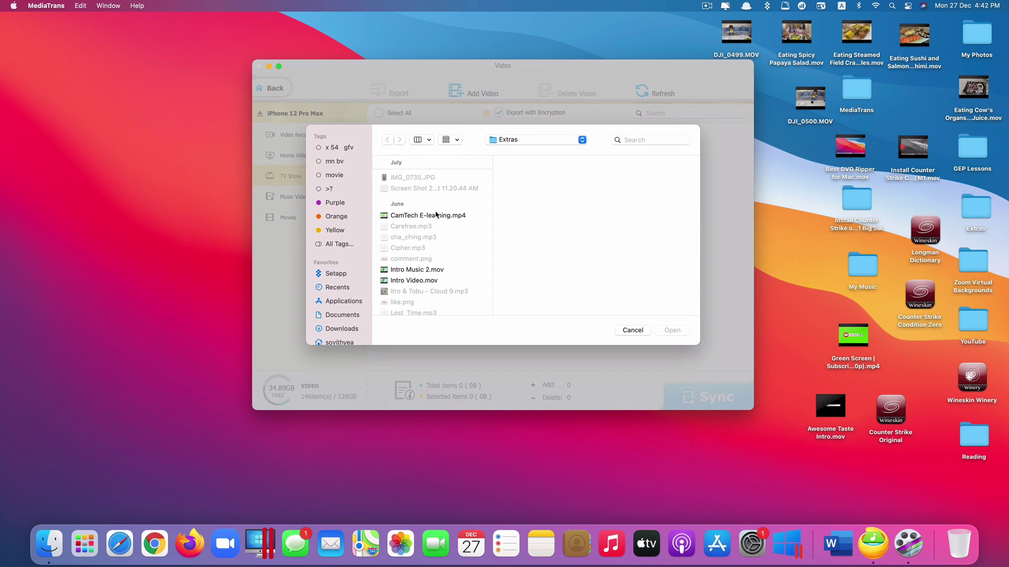
pyautogui.click(435, 215)
pyautogui.click(683, 330)
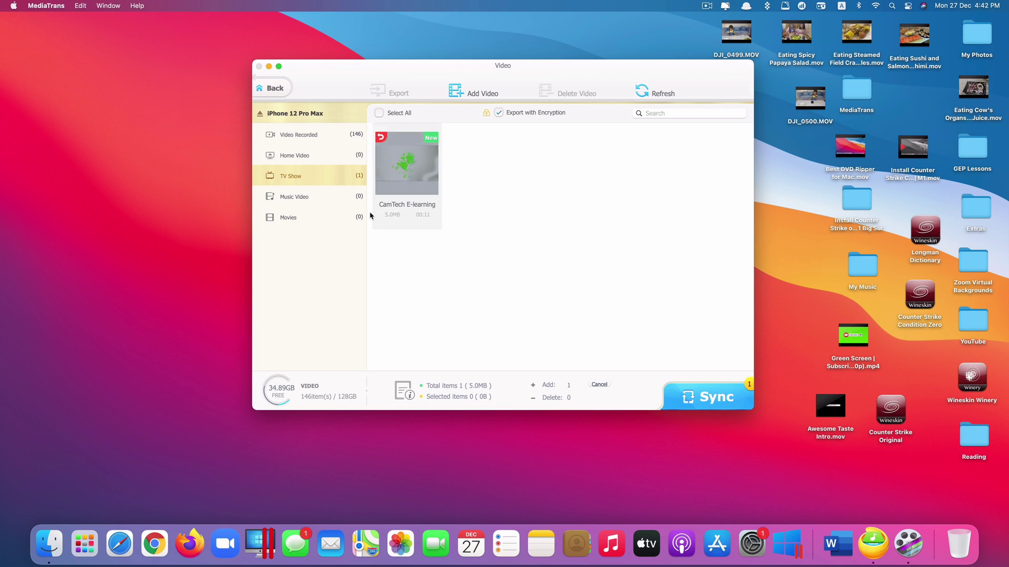
pyautogui.click(724, 408)
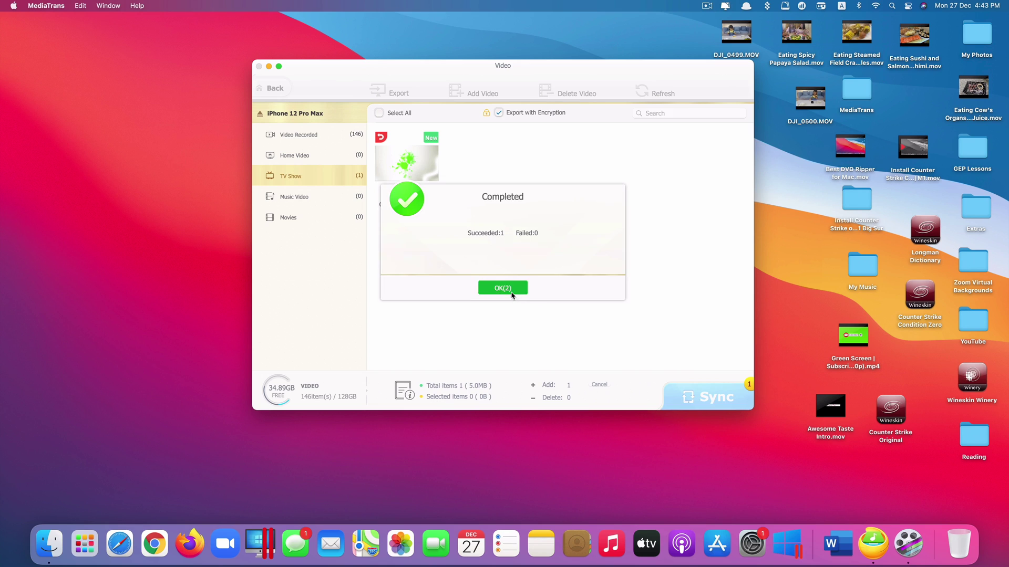
pyautogui.click(512, 294)
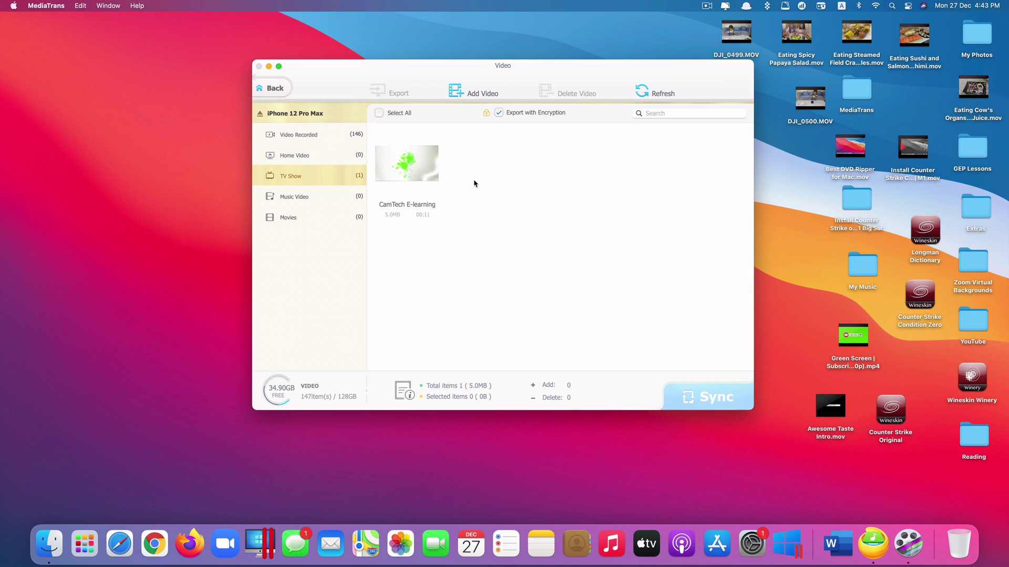
pyautogui.click(272, 89)
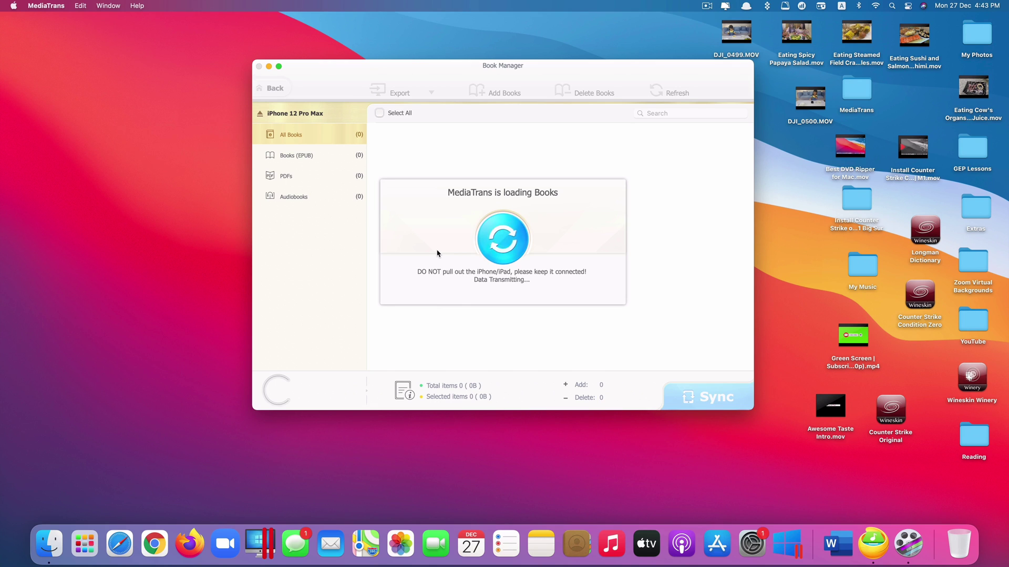
pyautogui.click(339, 165)
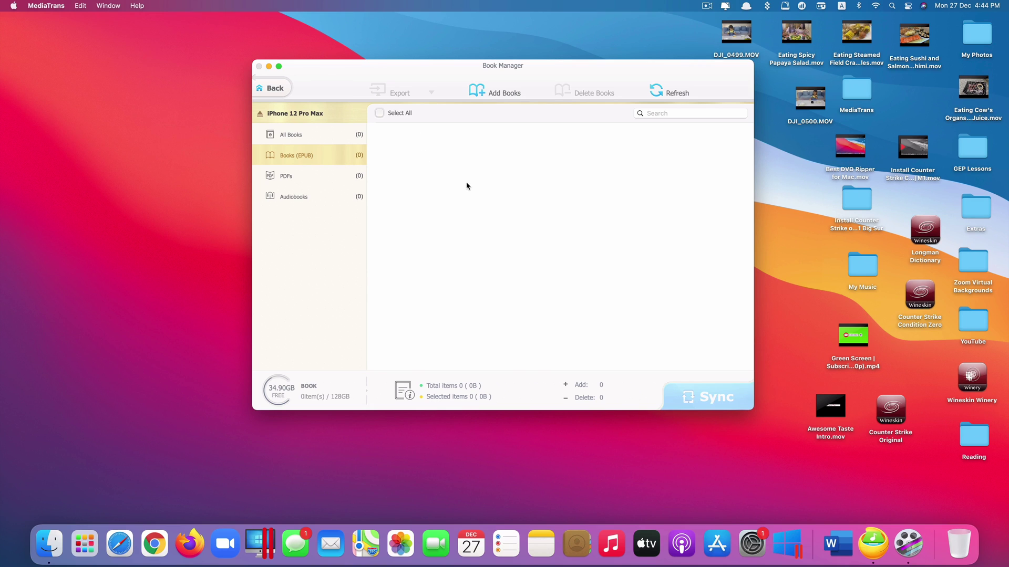
pyautogui.click(272, 88)
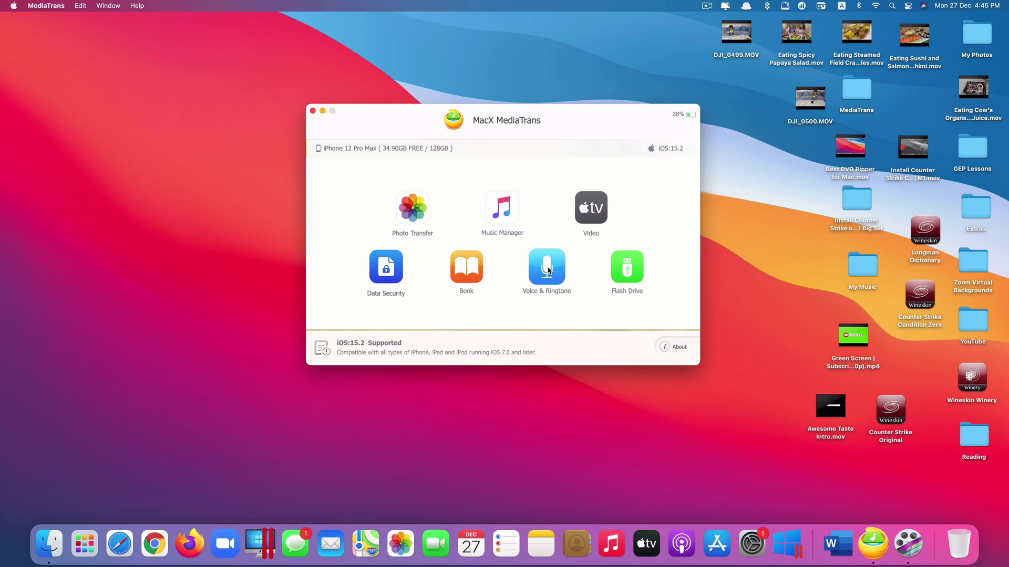
# - Export the 7 Shape Of You - Marimba ringtone from the iPhone to the Mac
pyautogui.click(548, 270)
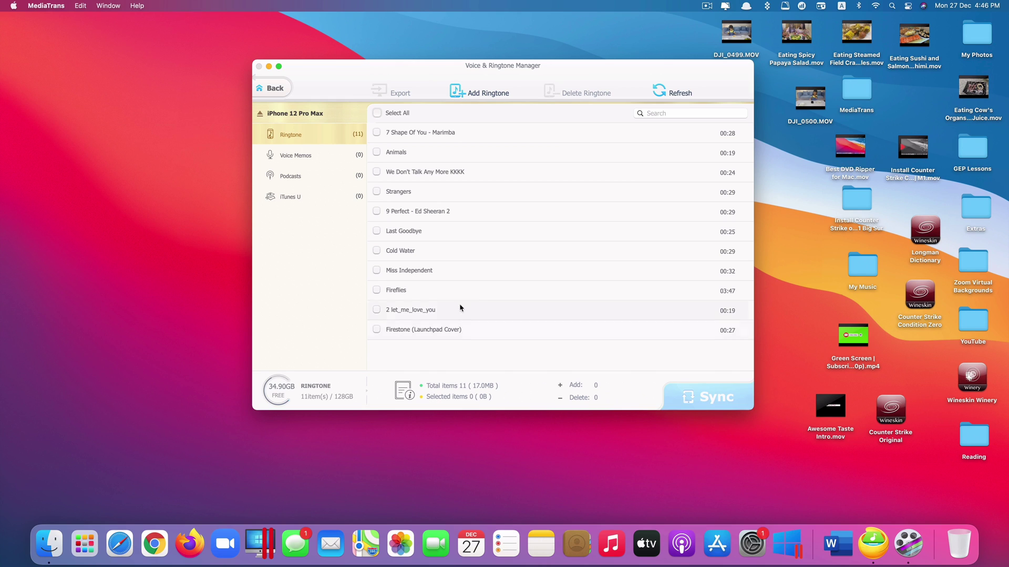
pyautogui.click(377, 133)
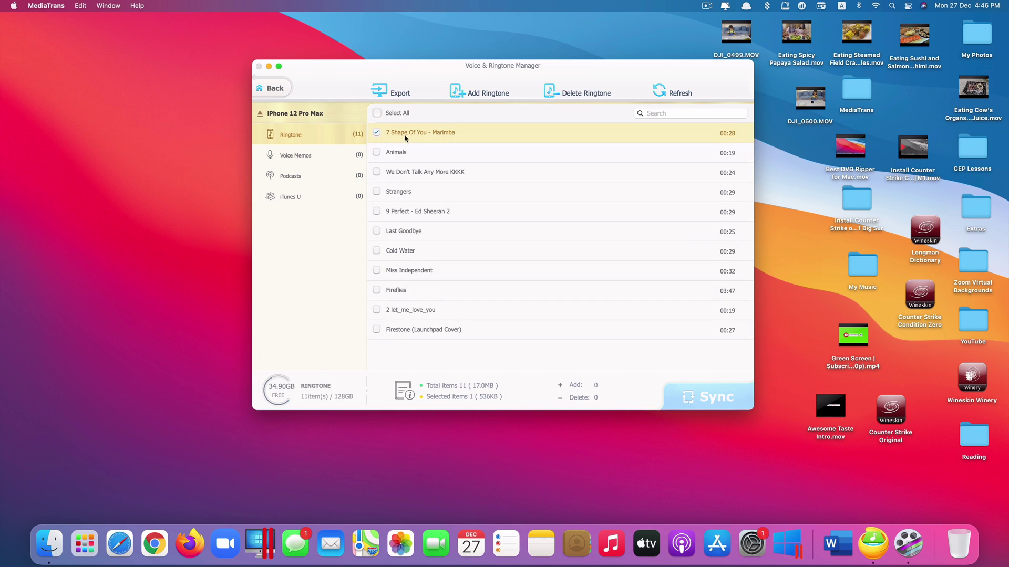
pyautogui.click(396, 98)
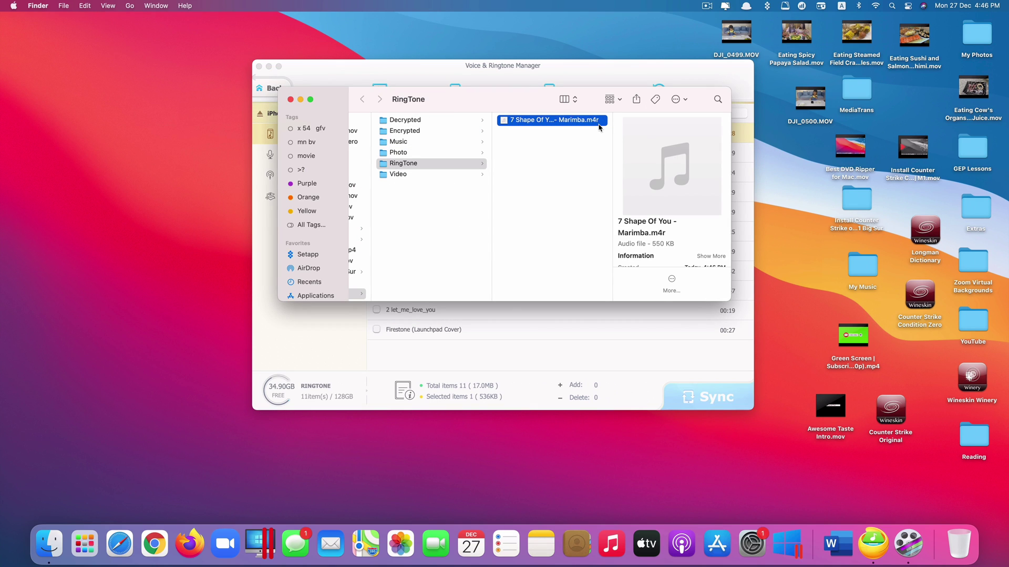
# - Check the exported 7 Shape Of You - Marimba.m4r in the RingTone folder, keep its name, and close the folder
pyautogui.moveTo(474, 102); pyautogui.dragTo(437, 157)
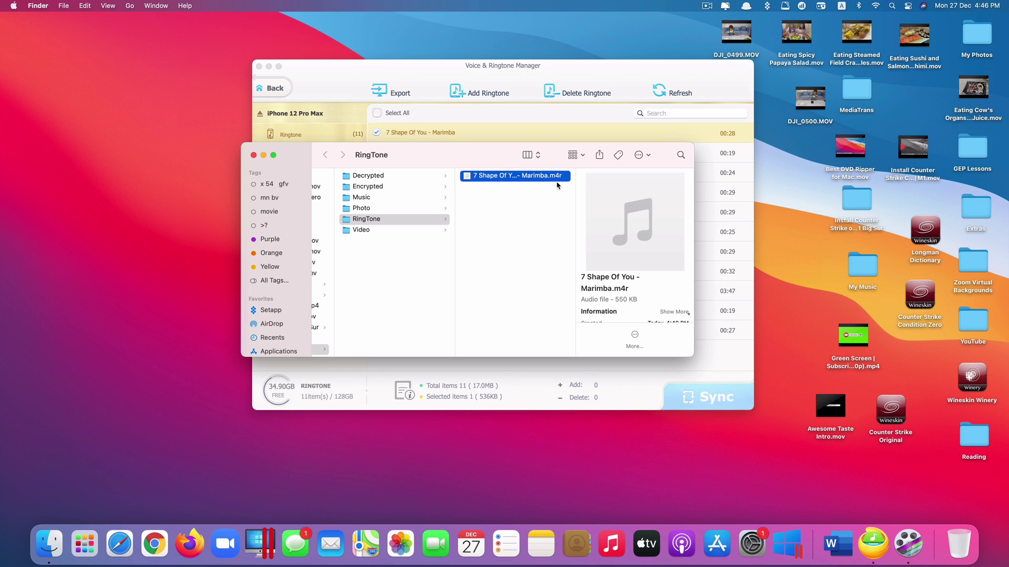
pyautogui.moveTo(477, 157); pyautogui.dragTo(435, 210)
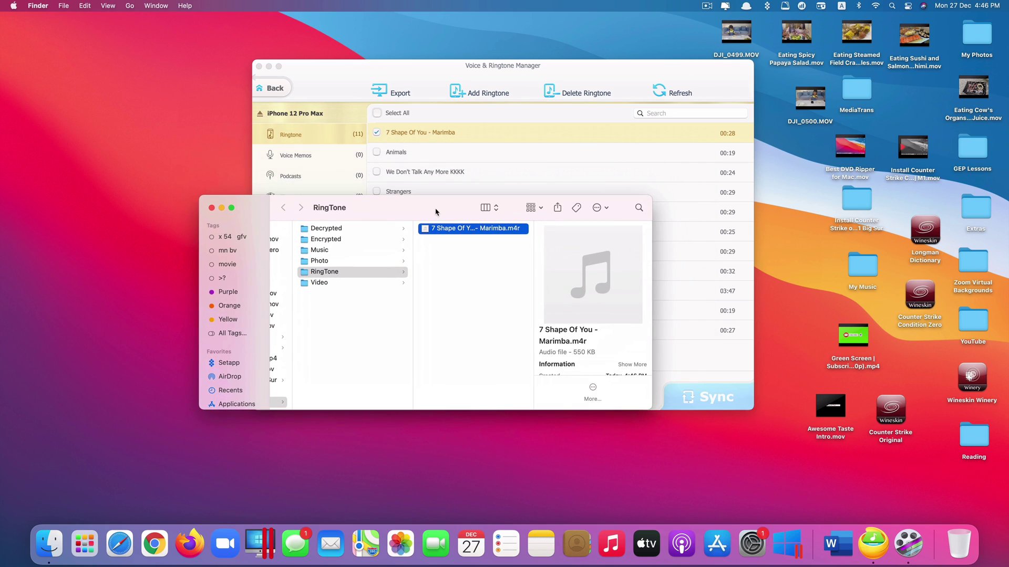
pyautogui.click(514, 231)
pyautogui.press('Return')
pyautogui.moveTo(557, 275)
pyautogui.moveTo(397, 213); pyautogui.dragTo(474, 339)
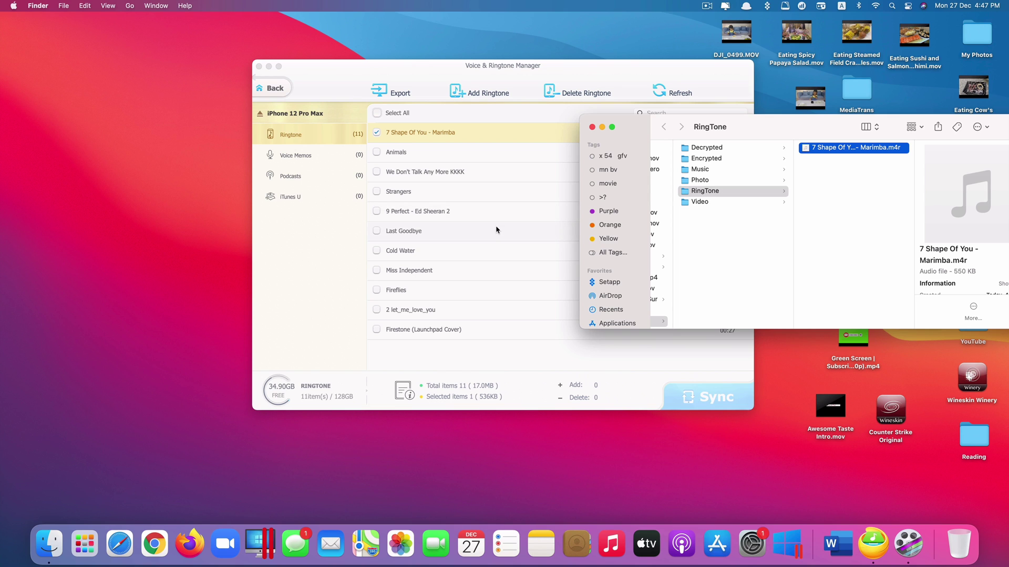
pyautogui.moveTo(672, 129); pyautogui.dragTo(488, 153)
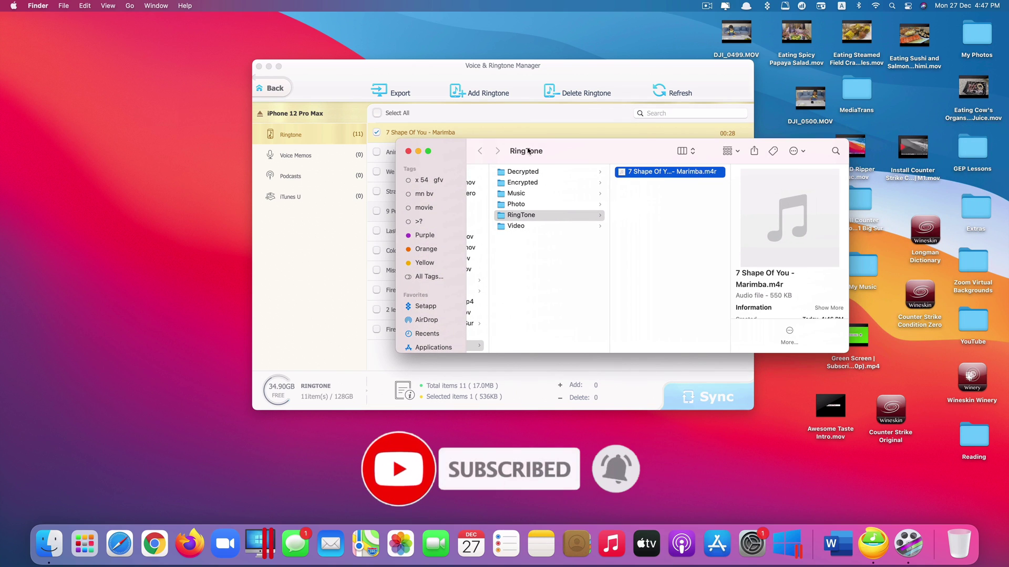
pyautogui.click(409, 152)
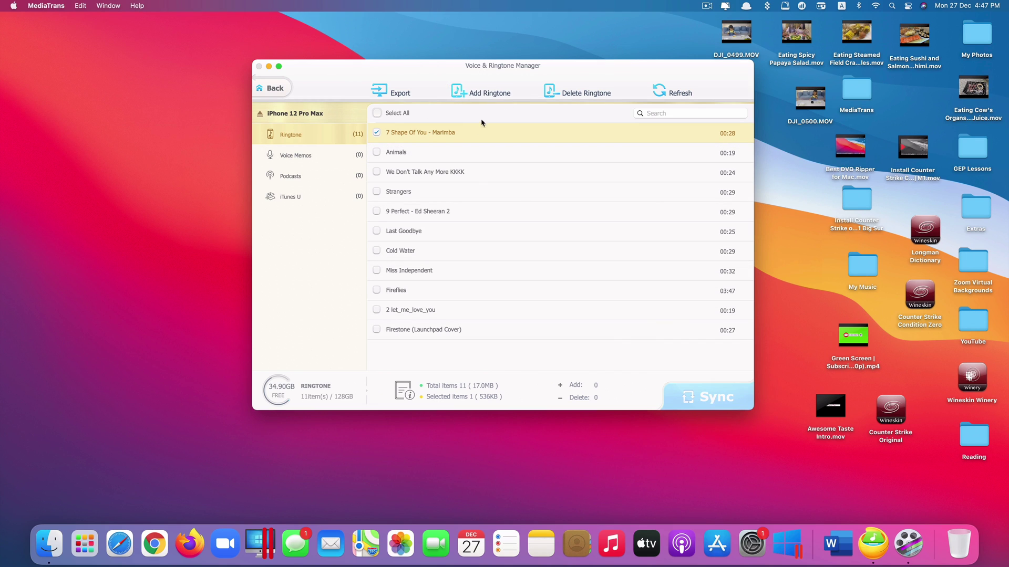
# - Cancel the Add Ringtone picker, then select every ringtone in the list with Cmd+A
pyautogui.click(462, 93)
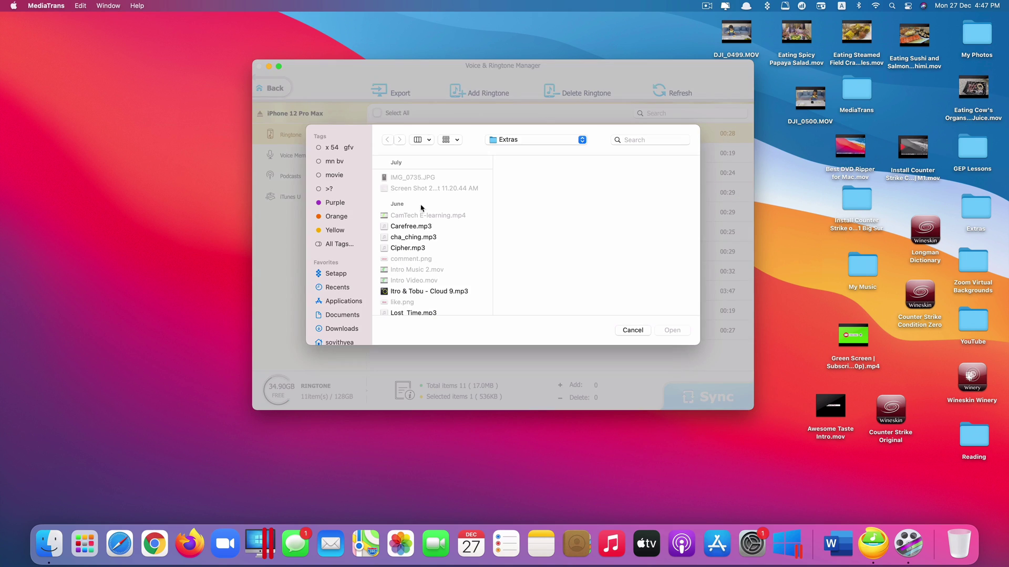
pyautogui.click(647, 332)
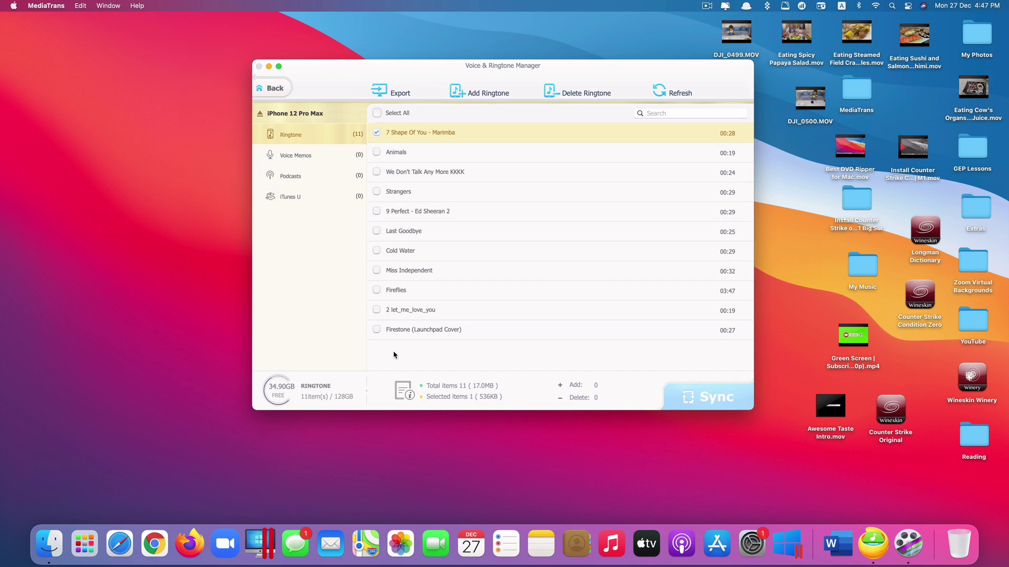
pyautogui.press('super+a')
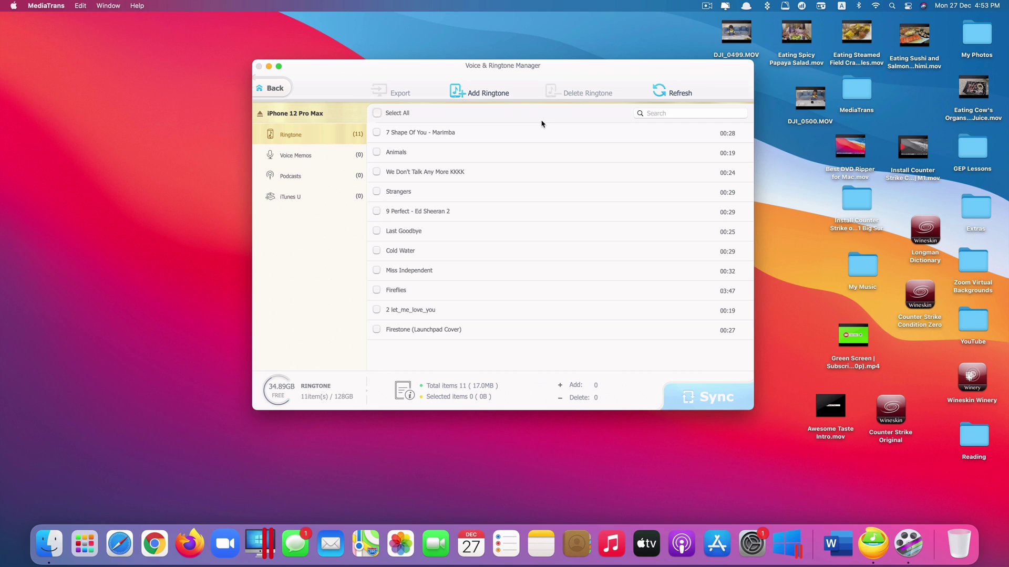
# - Add Carefree.mp3 from the Extras folder to the iPhone ringtone list
pyautogui.click(495, 100)
pyautogui.click(418, 227)
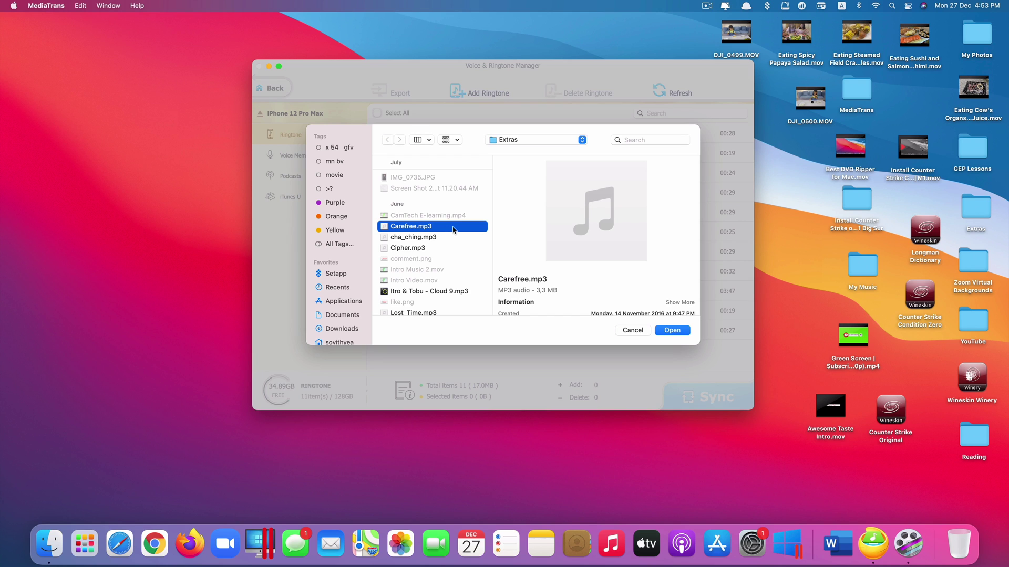
pyautogui.click(687, 331)
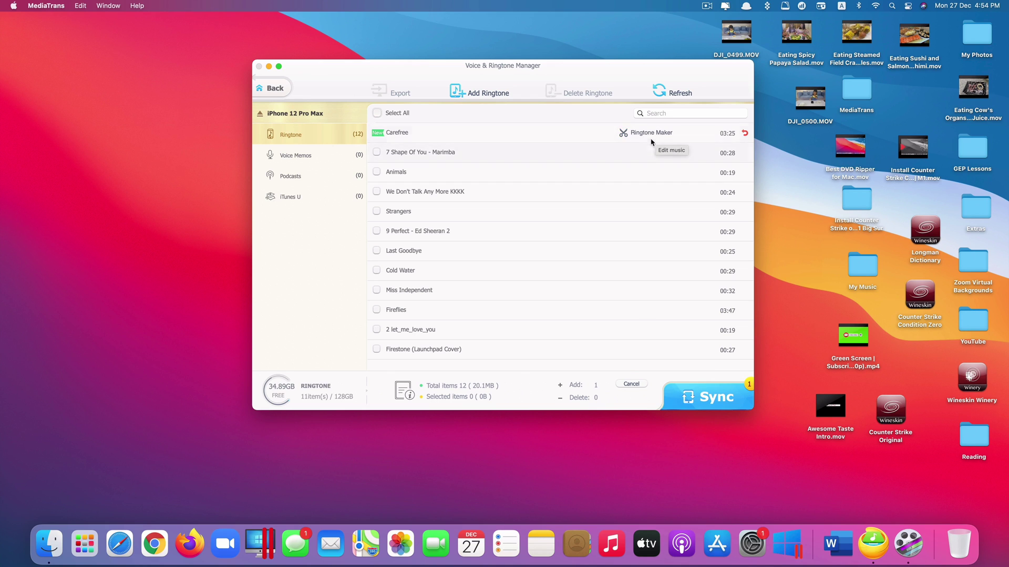
# - Trim Carefree in Ringtone Maker to a 22-second clip from later in the song
pyautogui.click(644, 137)
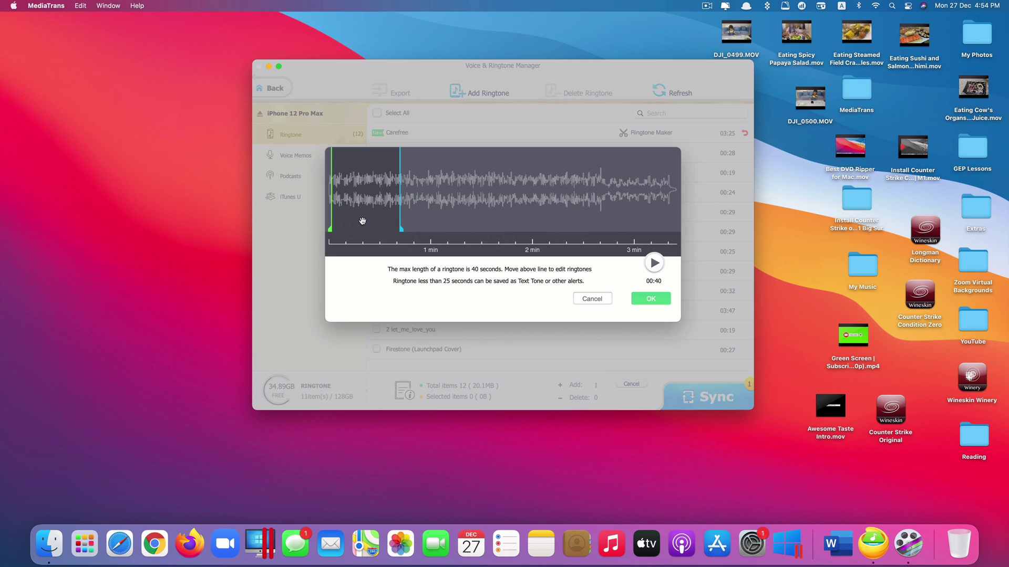
pyautogui.moveTo(384, 223); pyautogui.dragTo(503, 227)
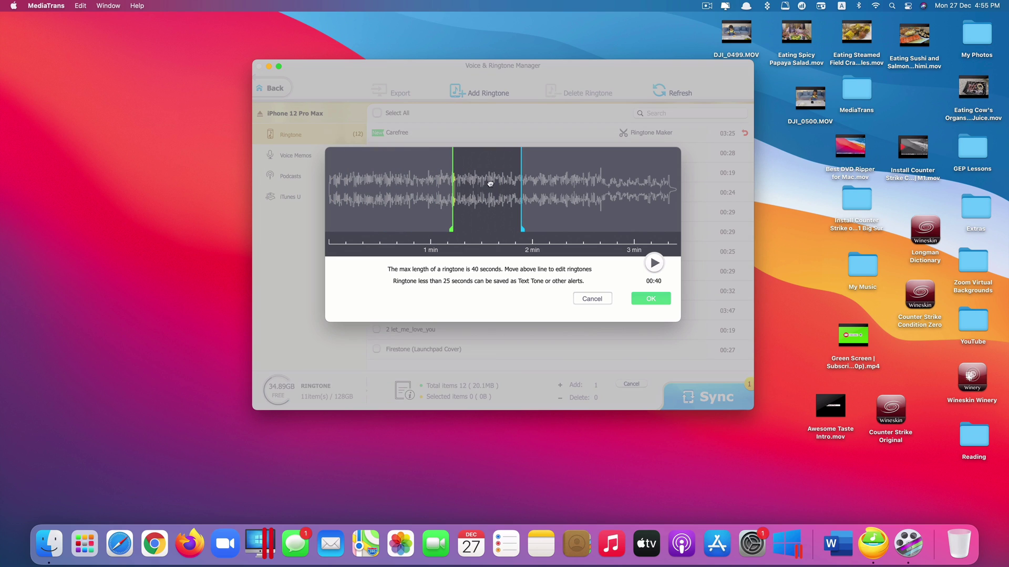
pyautogui.moveTo(491, 184); pyautogui.dragTo(432, 199)
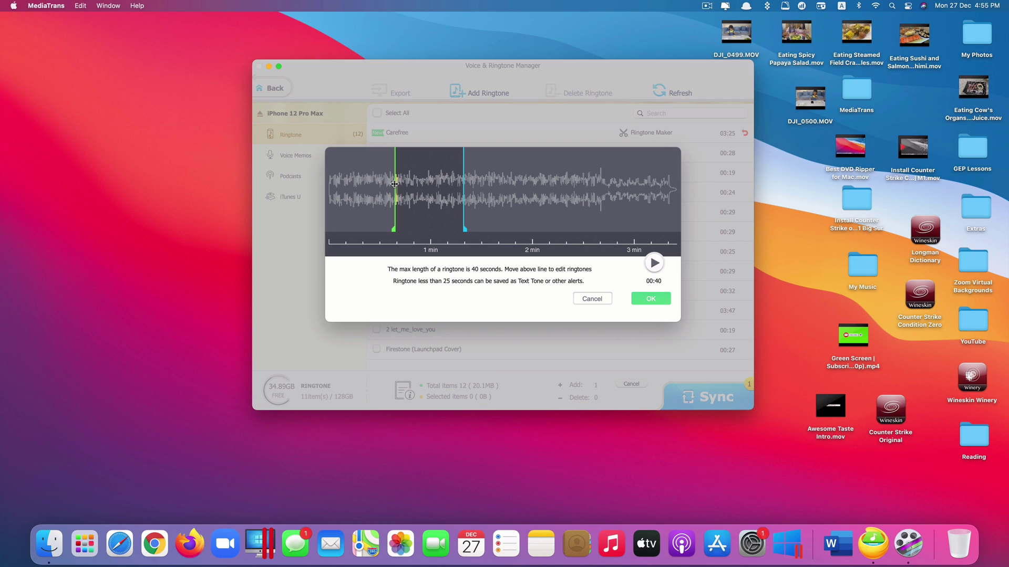
pyautogui.moveTo(395, 184)
pyautogui.mouseDown()
pyautogui.moveTo(488, 190)
pyautogui.moveTo(514, 217)
pyautogui.mouseUp()
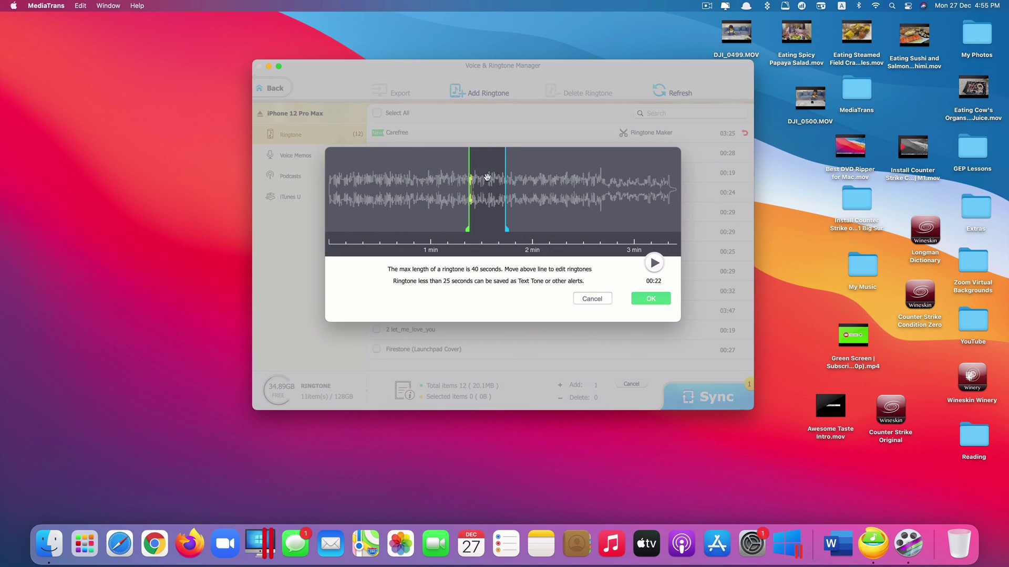
pyautogui.click(653, 299)
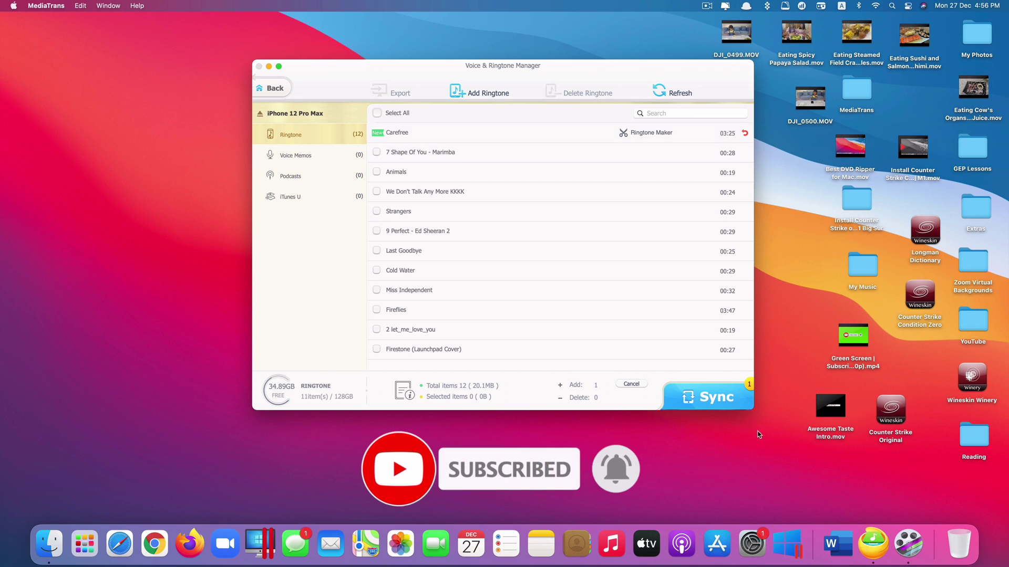
# - Sync the Carefree ringtone to the iPhone and dismiss the Completed message
pyautogui.click(714, 407)
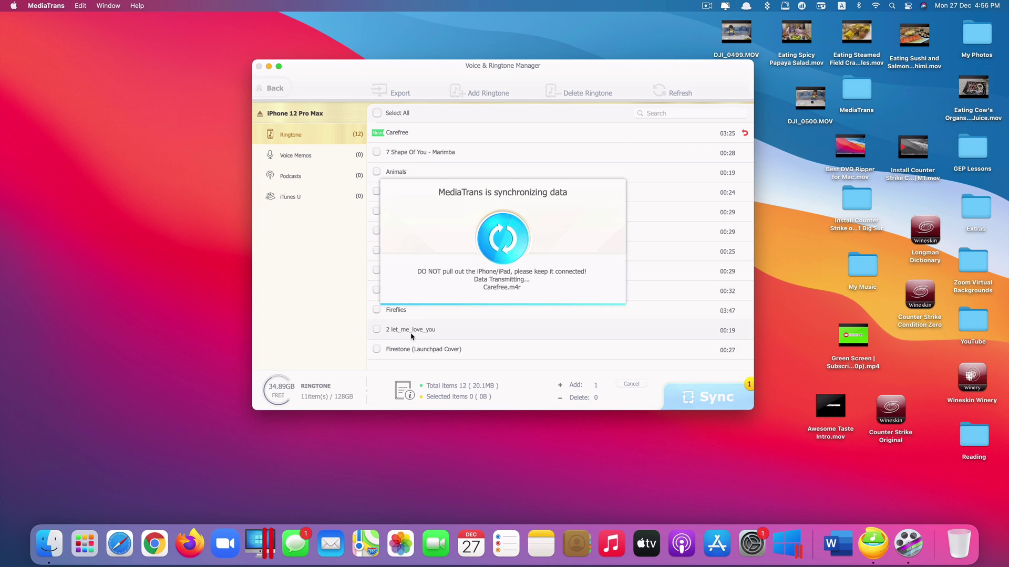
pyautogui.click(478, 293)
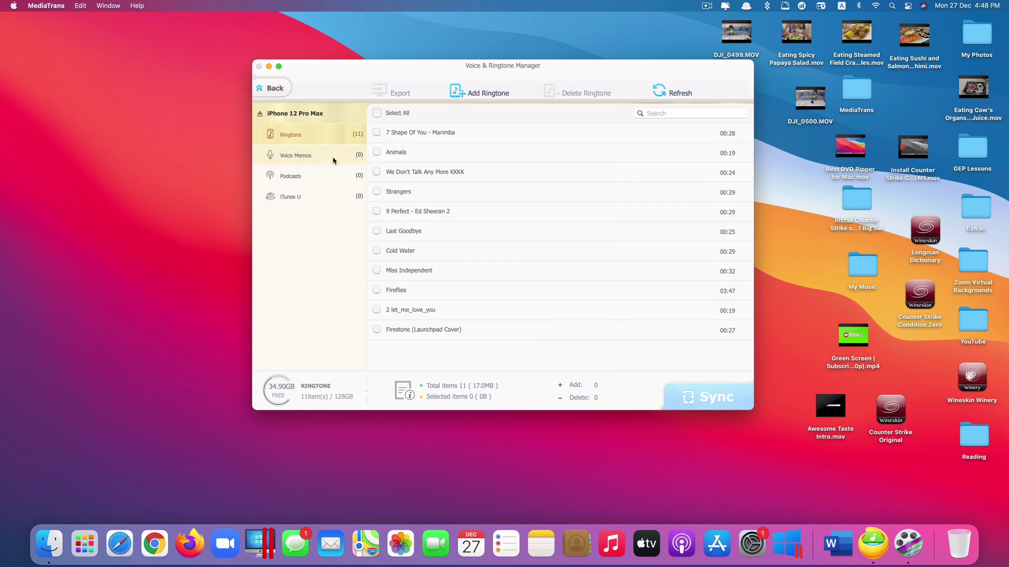
pyautogui.click(333, 158)
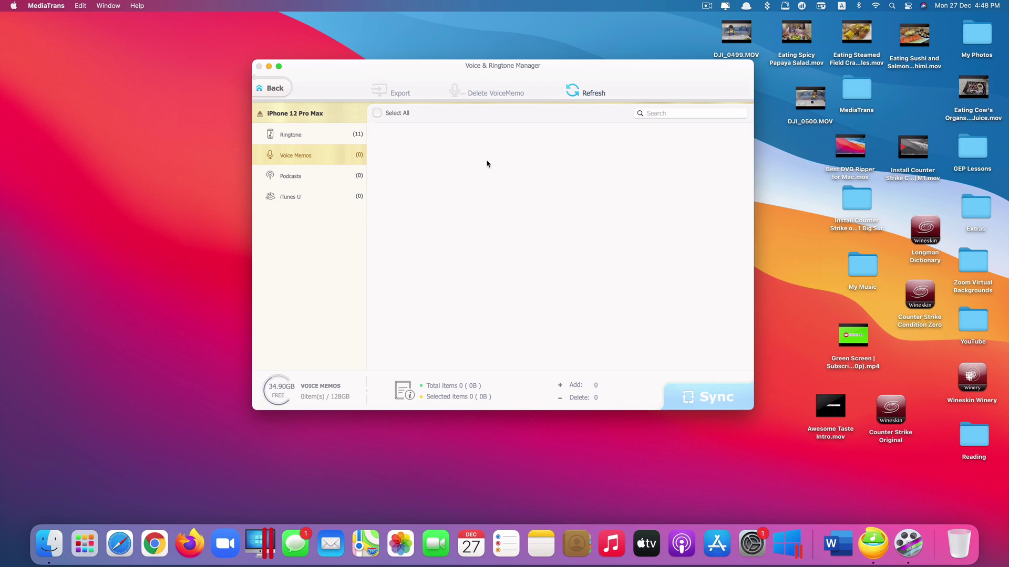
pyautogui.click(319, 179)
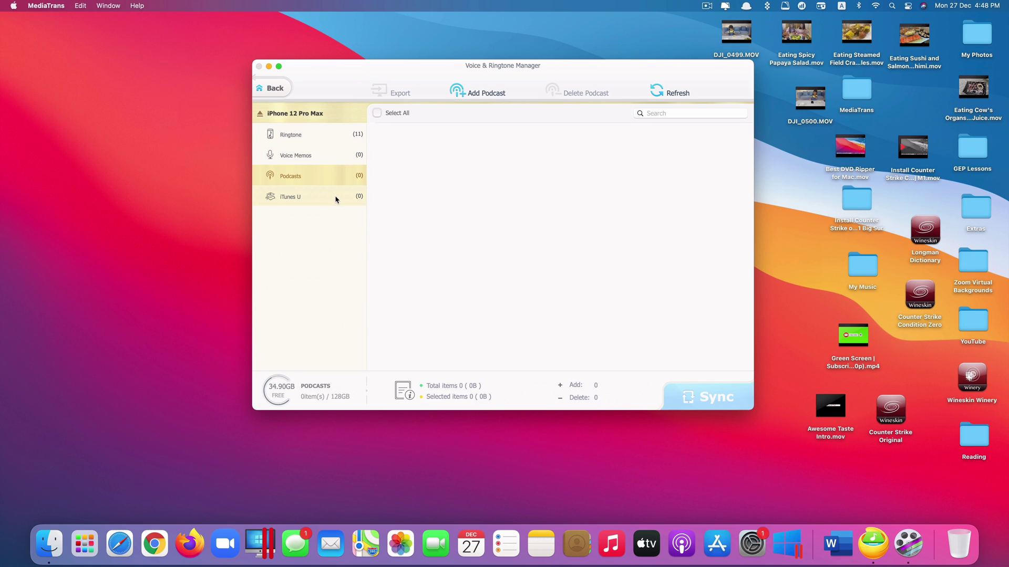
pyautogui.click(335, 198)
pyautogui.click(327, 156)
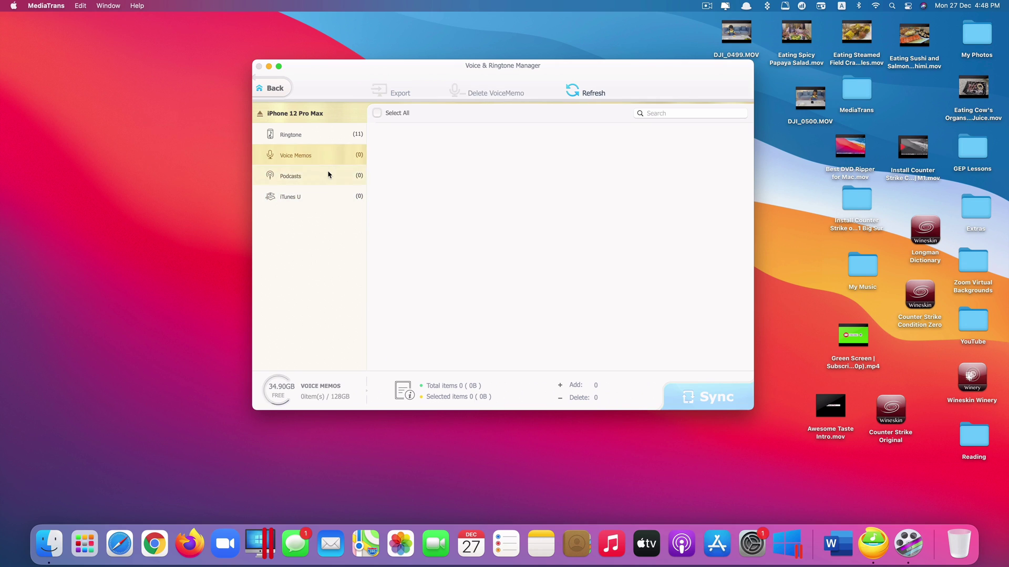
pyautogui.click(324, 175)
pyautogui.click(353, 192)
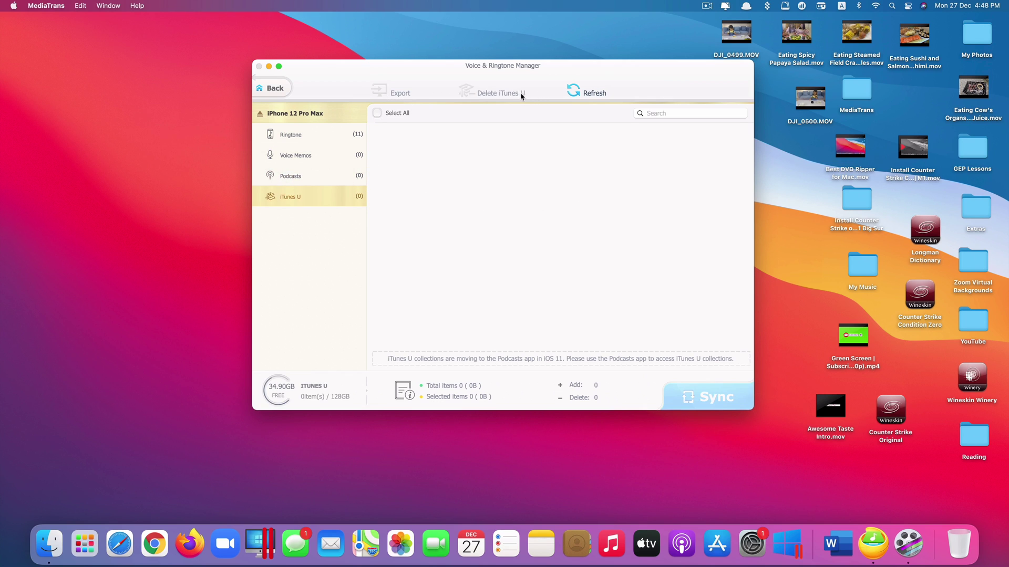
pyautogui.click(331, 175)
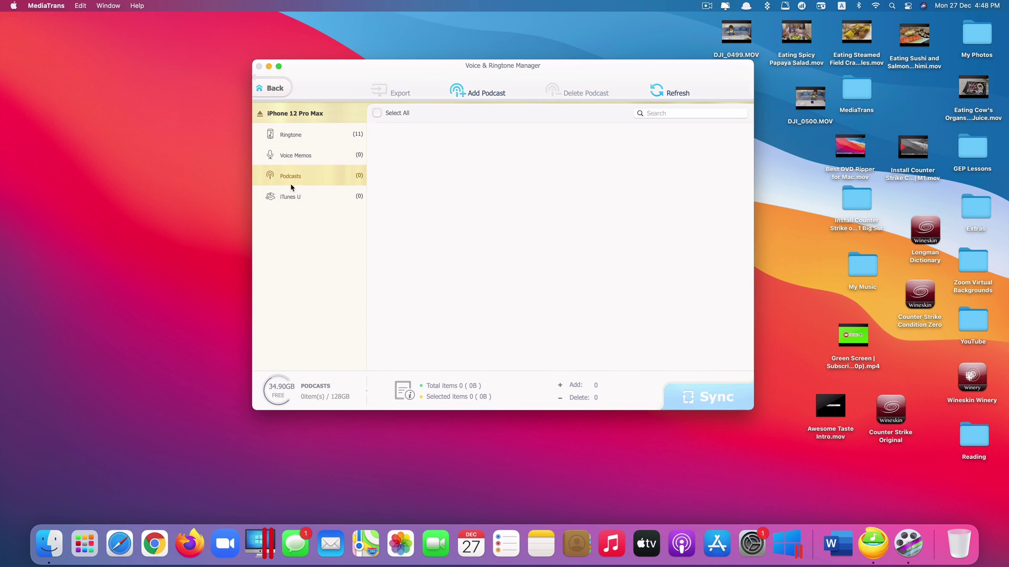
pyautogui.click(310, 134)
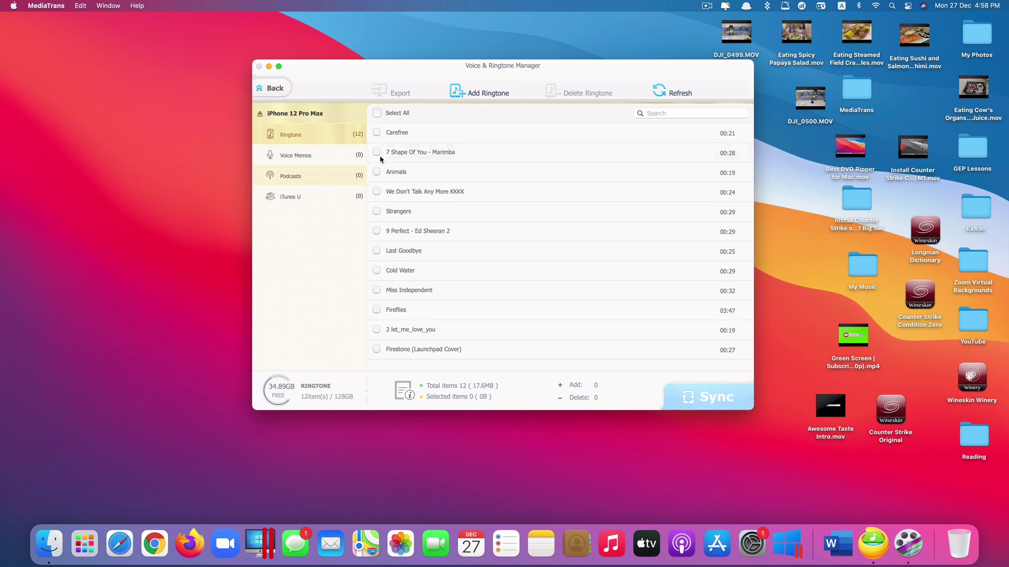
# - Copy the video guide document and PDFs from Downloads into the iPhone's Flash Drive storage
pyautogui.press('super+w')
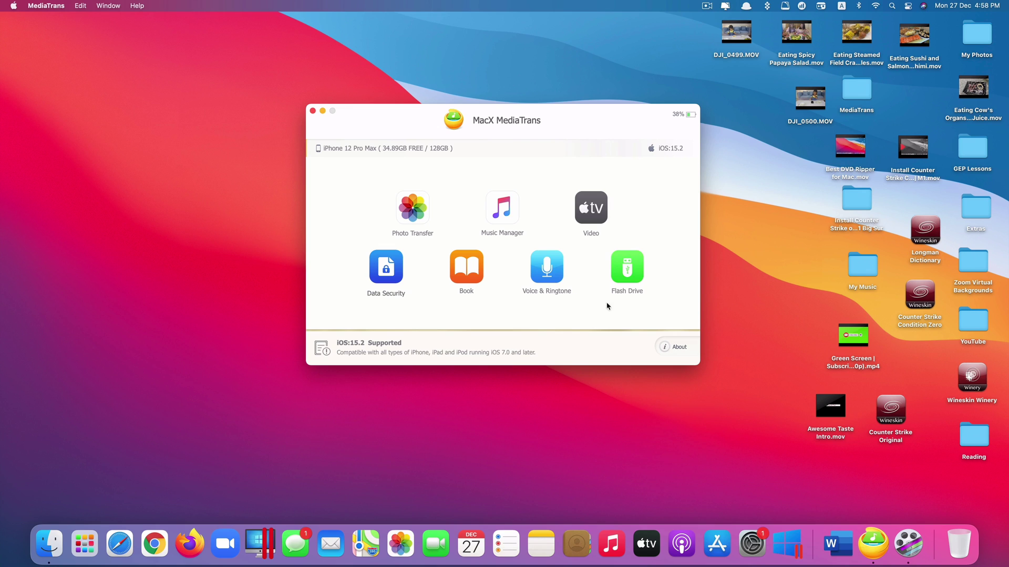
pyautogui.click(620, 284)
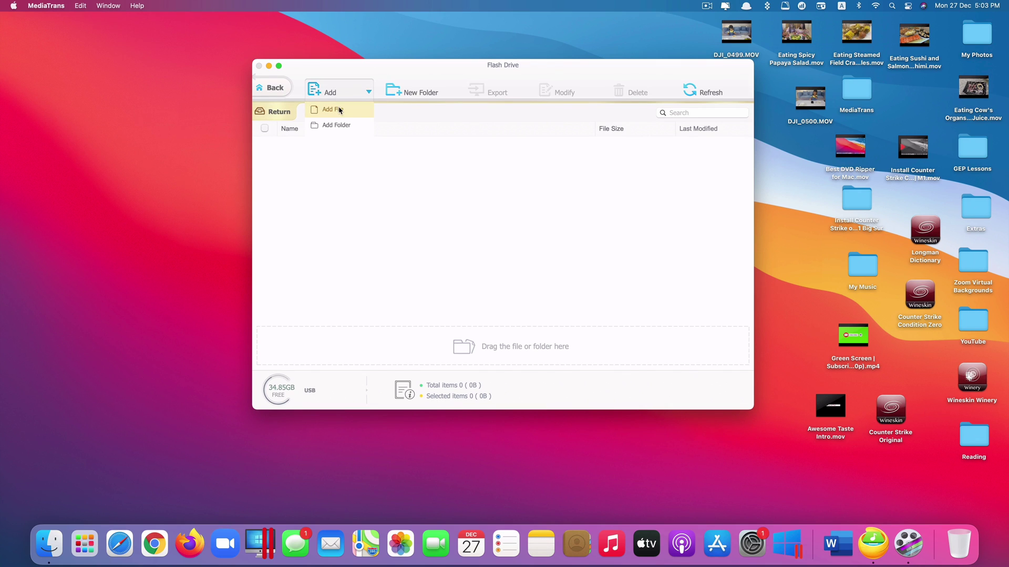
pyautogui.click(339, 109)
pyautogui.click(451, 177)
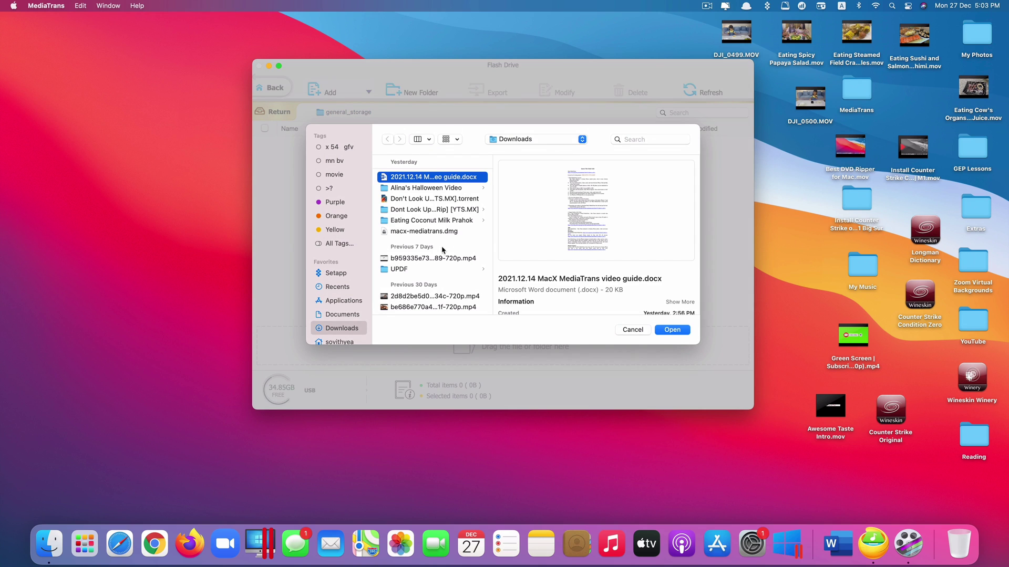
pyautogui.scroll(-15, 444, 258)
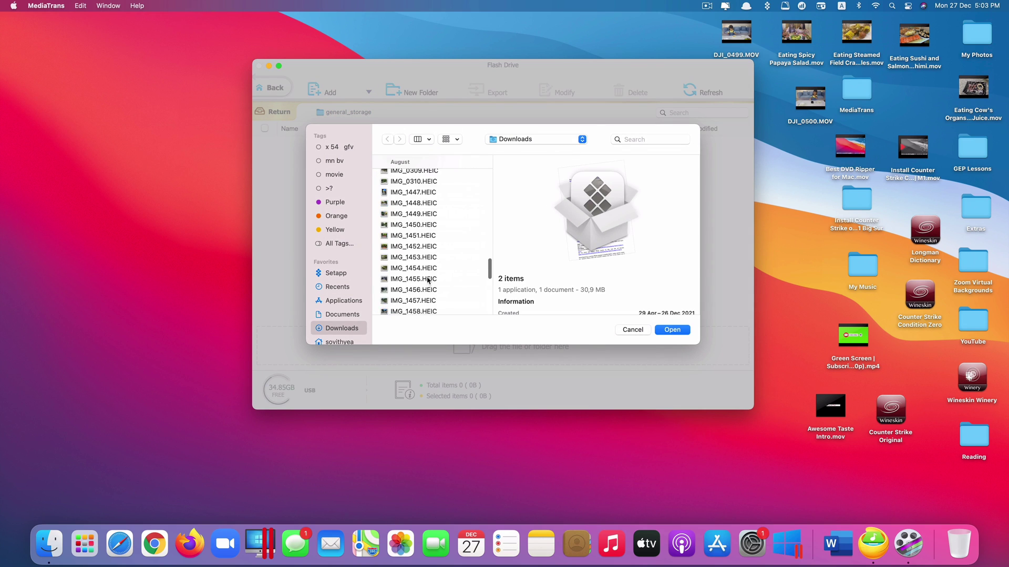
pyautogui.scroll(10, 428, 281)
pyautogui.keyDown('super'); pyautogui.click(431, 265); pyautogui.keyUp('super')
pyautogui.keyDown('super'); pyautogui.click(431, 256); pyautogui.keyUp('super')
pyautogui.scroll(-3, 431, 256)
pyautogui.keyDown('super'); pyautogui.click(432, 287); pyautogui.keyUp('super')
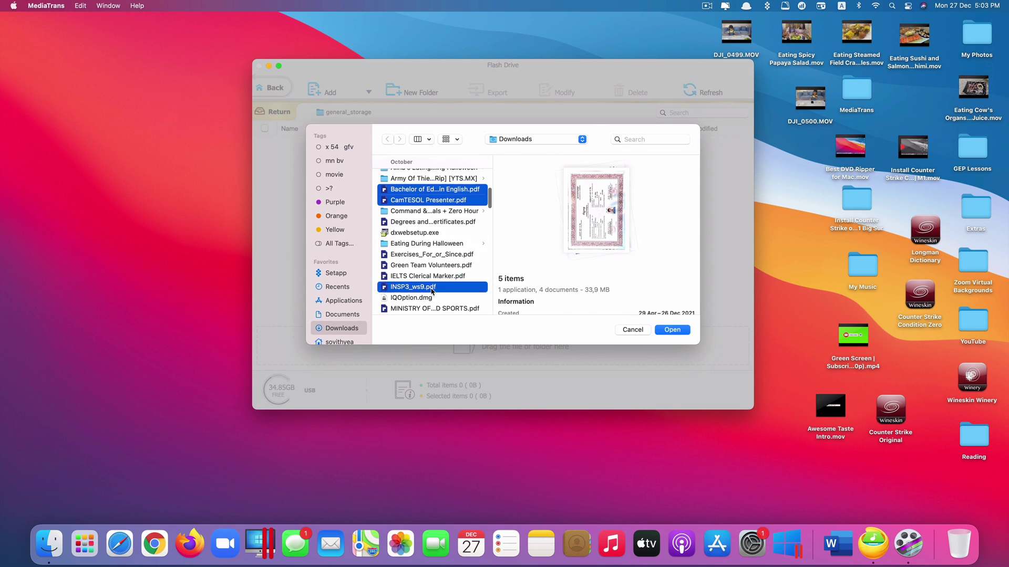
pyautogui.click(681, 331)
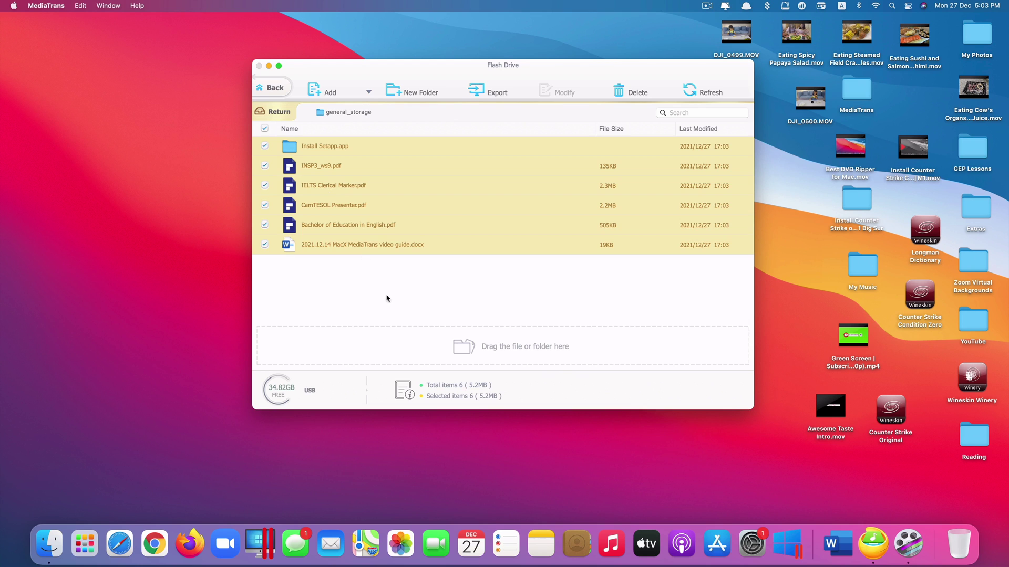
# - Uncheck all stored files, then check the bottom four, IELTS Clerical Marker.pdf through the video guide
pyautogui.click(398, 299)
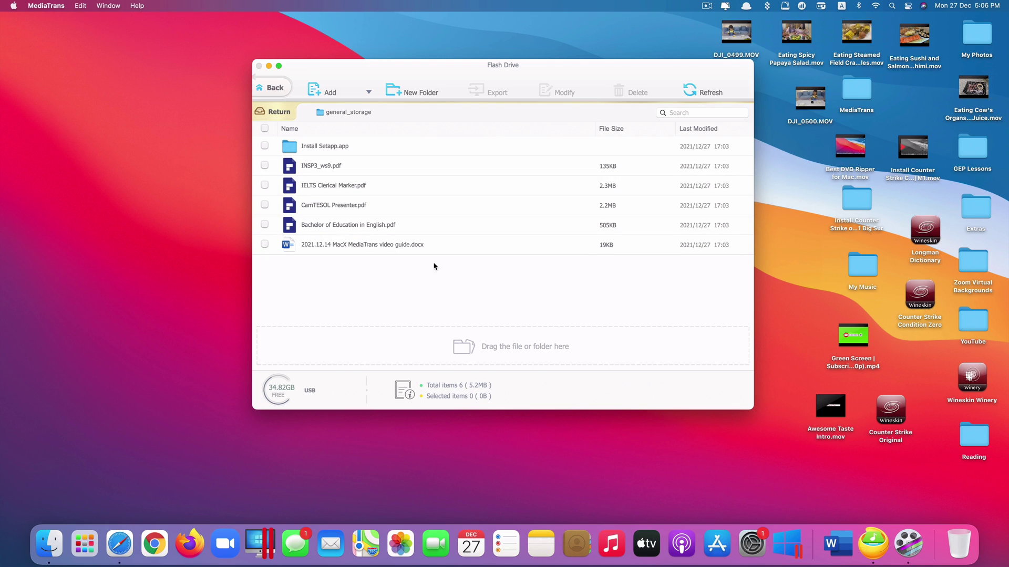
pyautogui.moveTo(404, 272); pyautogui.dragTo(314, 189)
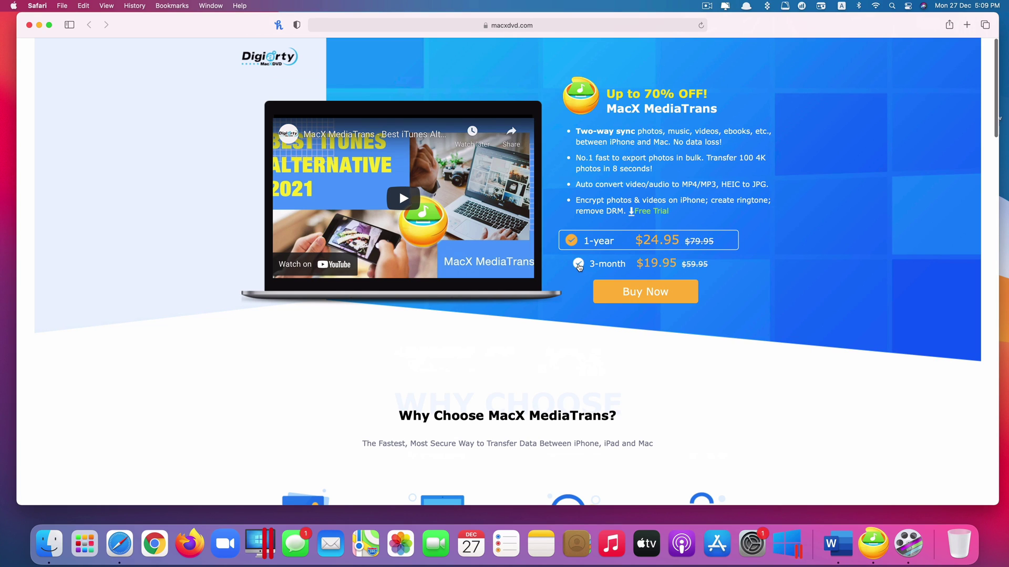
# - Choose the 3-month $19.95 plan on the macxdvd.com purchase page
pyautogui.click(578, 265)
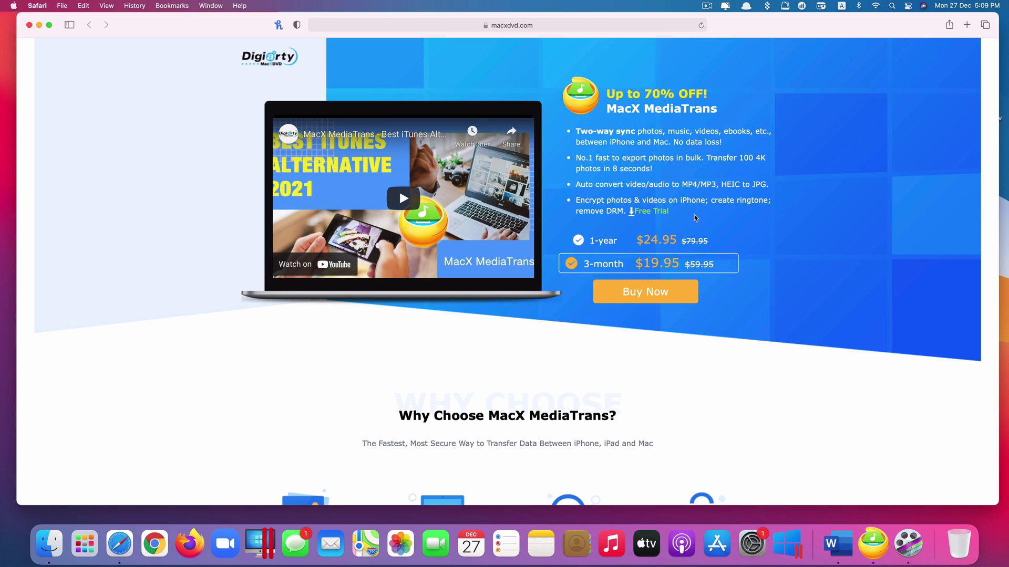